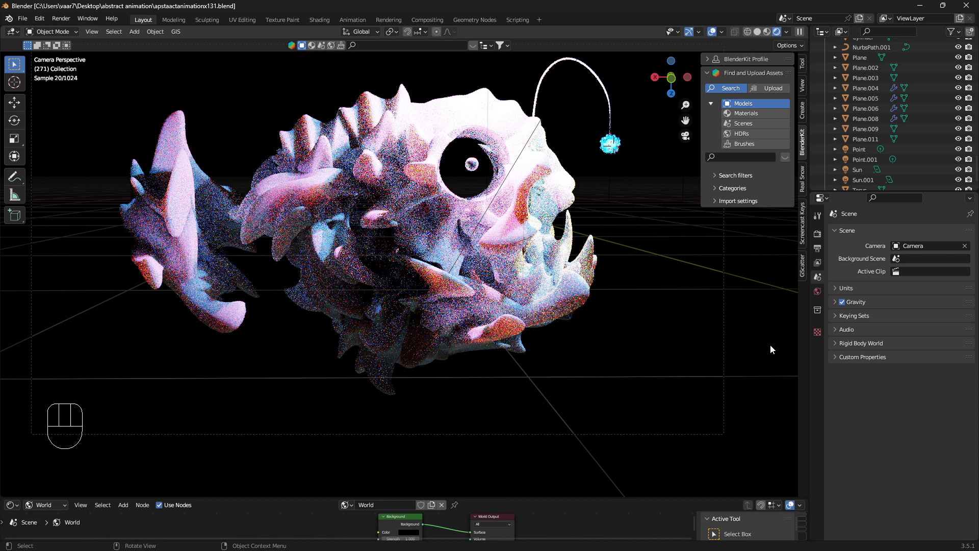
# - Start a new default scene and delete all of its objects
pyautogui.click(22, 19)
pyautogui.moveTo(89, 32)
pyautogui.click(135, 30)
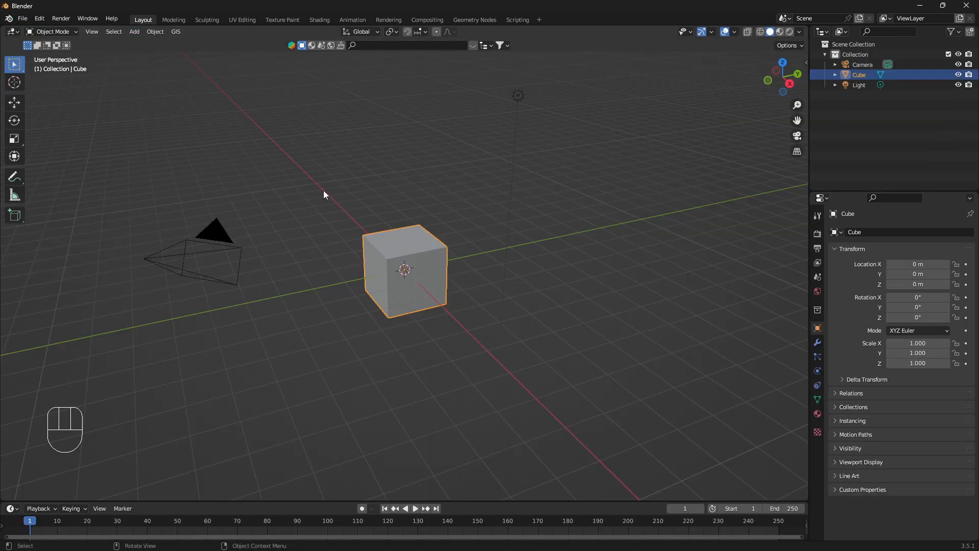
pyautogui.press('a')
pyautogui.press('x')
pyautogui.click(411, 196)
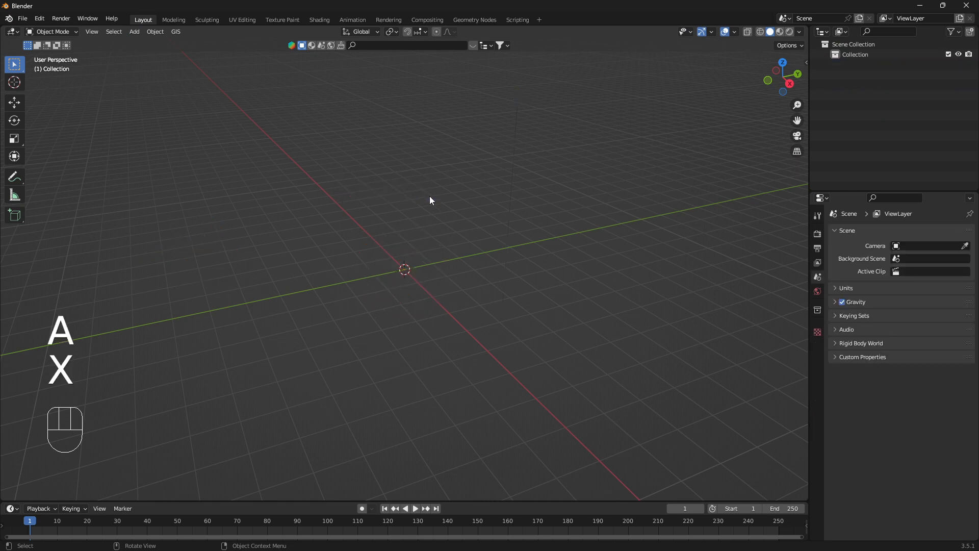
# - Add a UV sphere at the scene origin with 64 segments and 32 rings
pyautogui.hotkey('shift', 'a')
pyautogui.moveTo(435, 197)
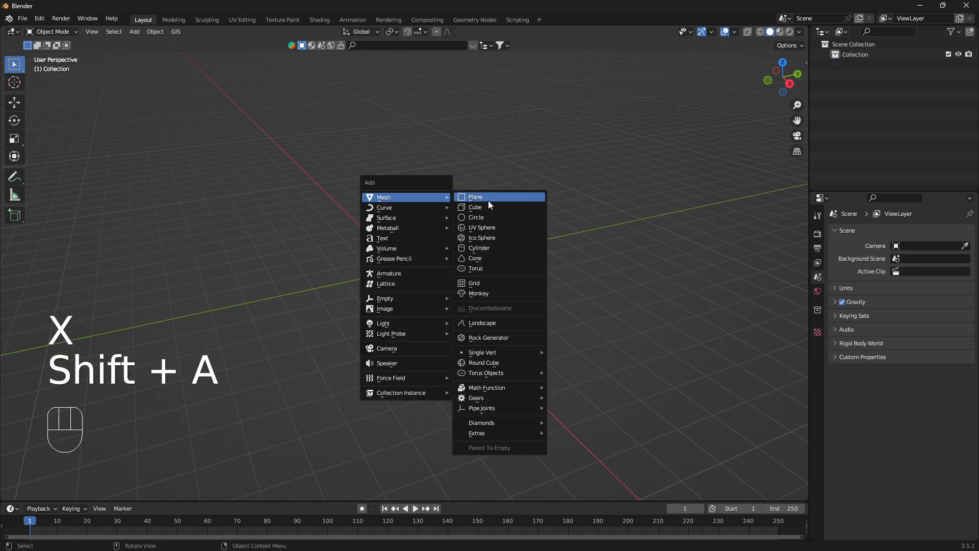
pyautogui.click(497, 225)
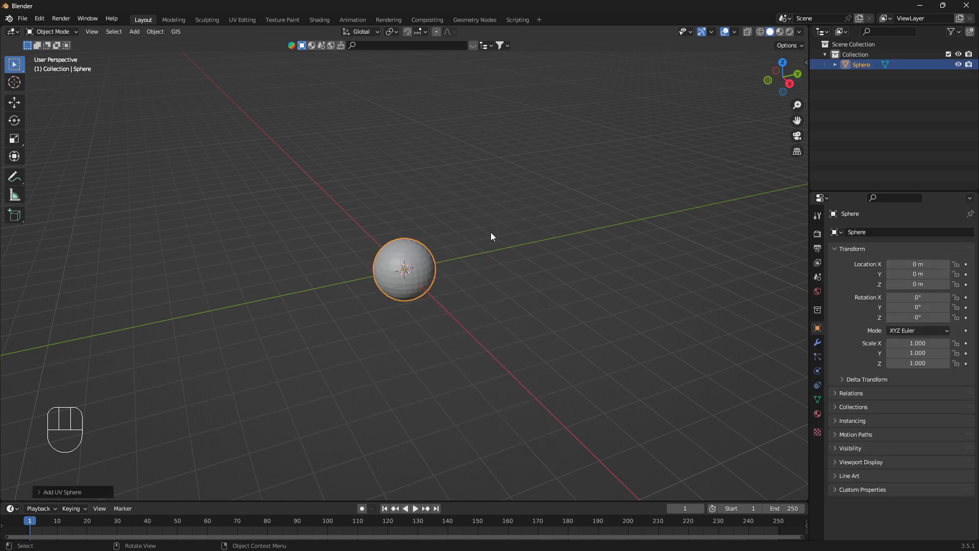
pyautogui.click(86, 491)
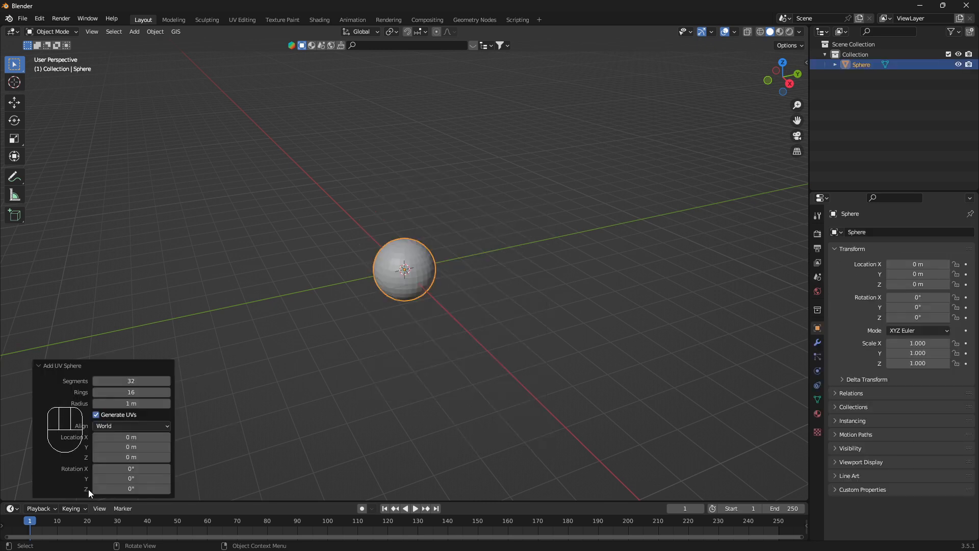
pyautogui.click(159, 381)
pyautogui.press('BackSpace')
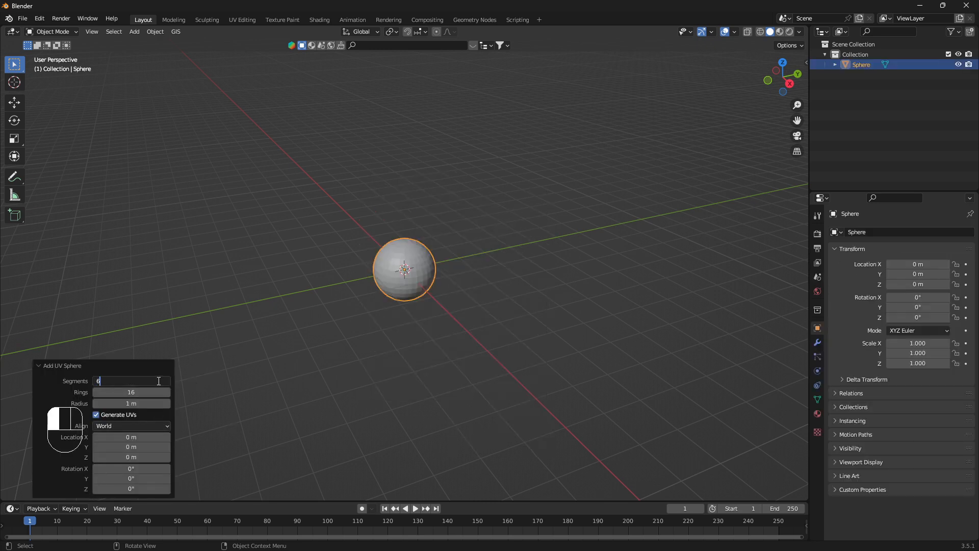
pyautogui.press('Return')
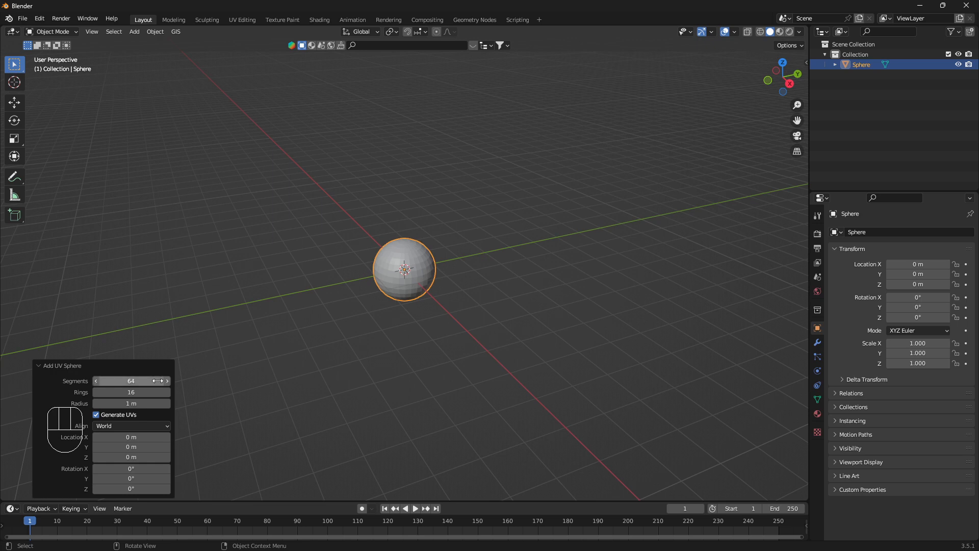
pyautogui.click(144, 392)
pyautogui.press('BackSpace')
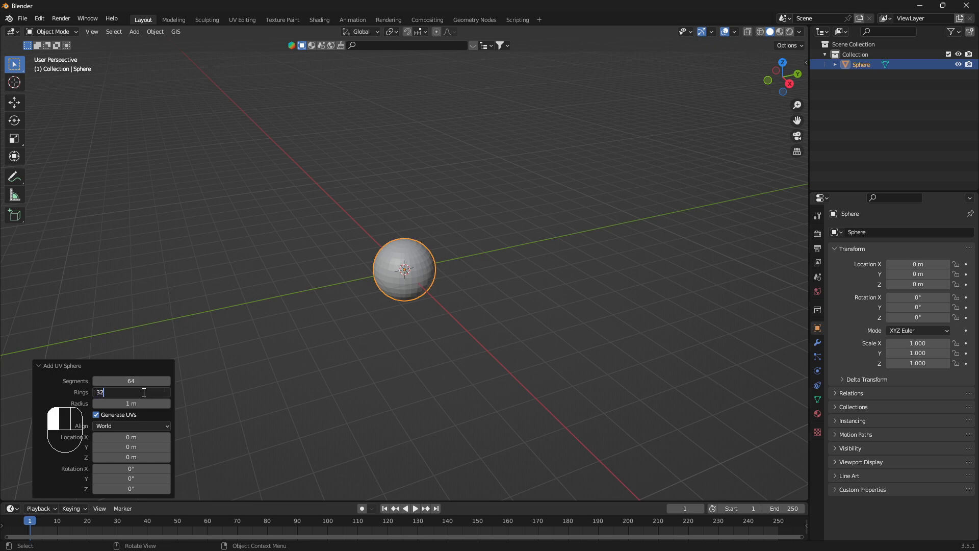
pyautogui.press('Return')
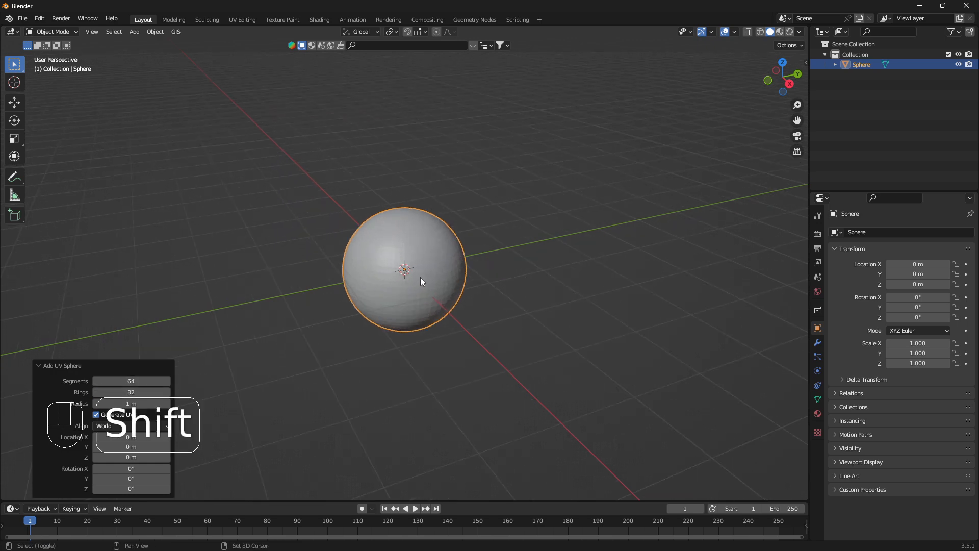
# - Add a Displace modifier to the sphere and create a new texture for it
pyautogui.moveTo(420, 277)
pyautogui.mouseDown(button='middle')
pyautogui.moveTo(430, 308)
pyautogui.moveTo(425, 281)
pyautogui.mouseUp(button='middle')
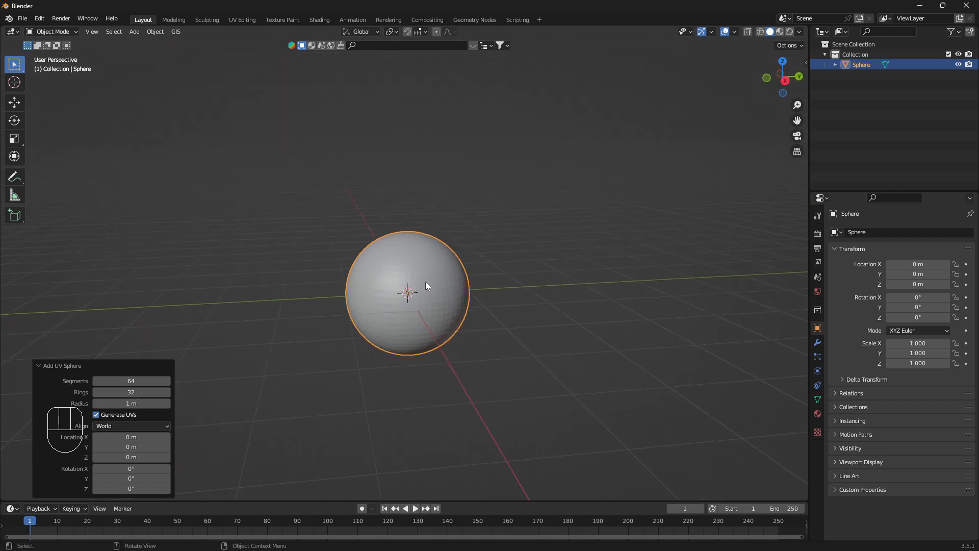
pyautogui.click(817, 343)
pyautogui.click(907, 232)
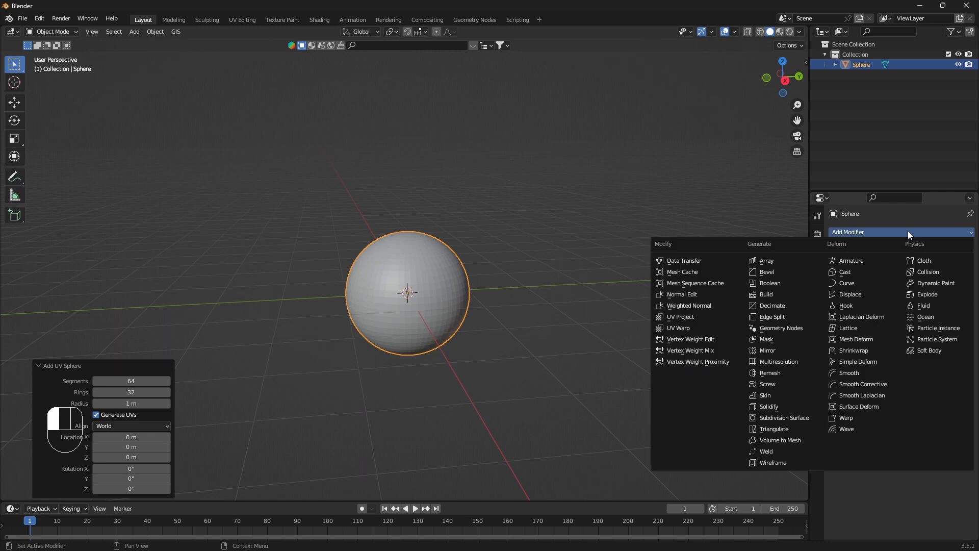
pyautogui.click(863, 294)
pyautogui.click(916, 264)
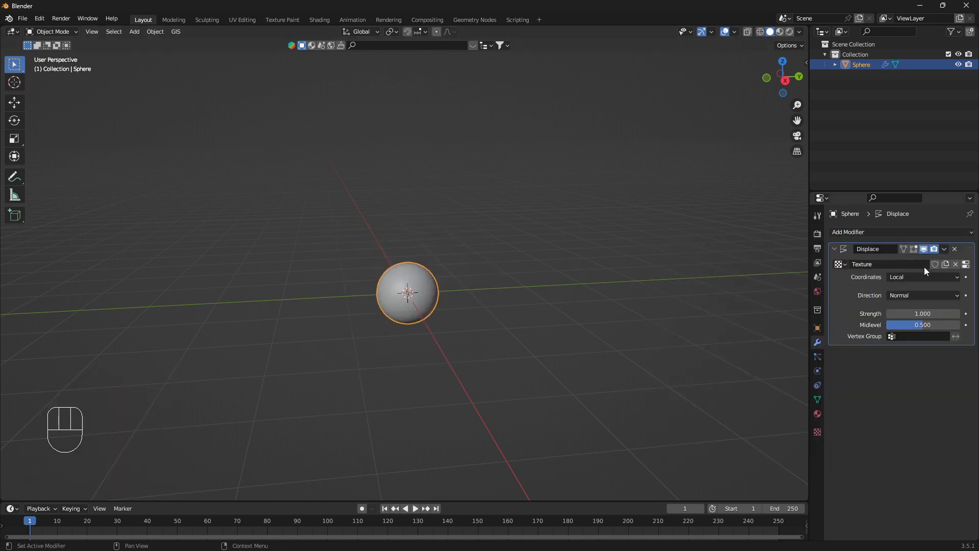
# - Set the type of the Displace modifier's texture to Clouds
pyautogui.click(966, 264)
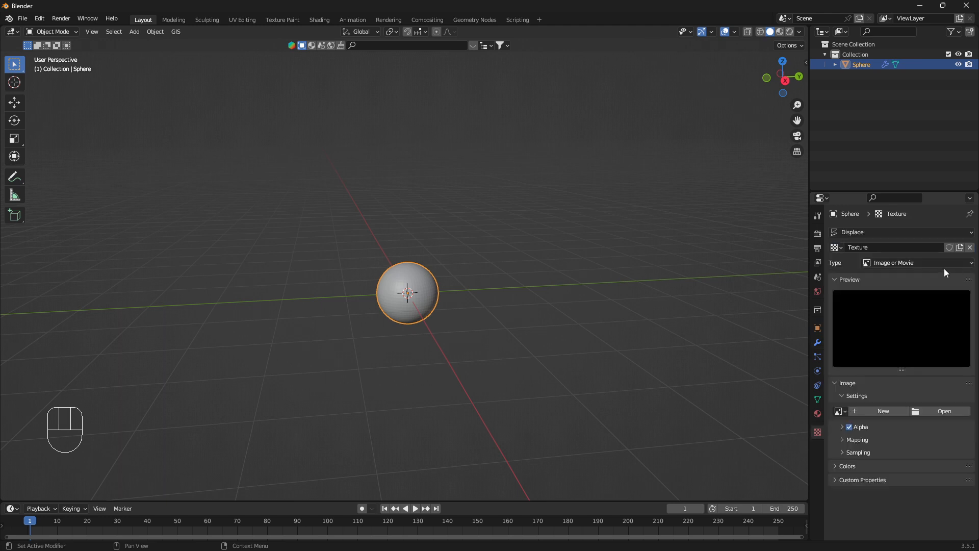
pyautogui.click(945, 264)
pyautogui.click(914, 297)
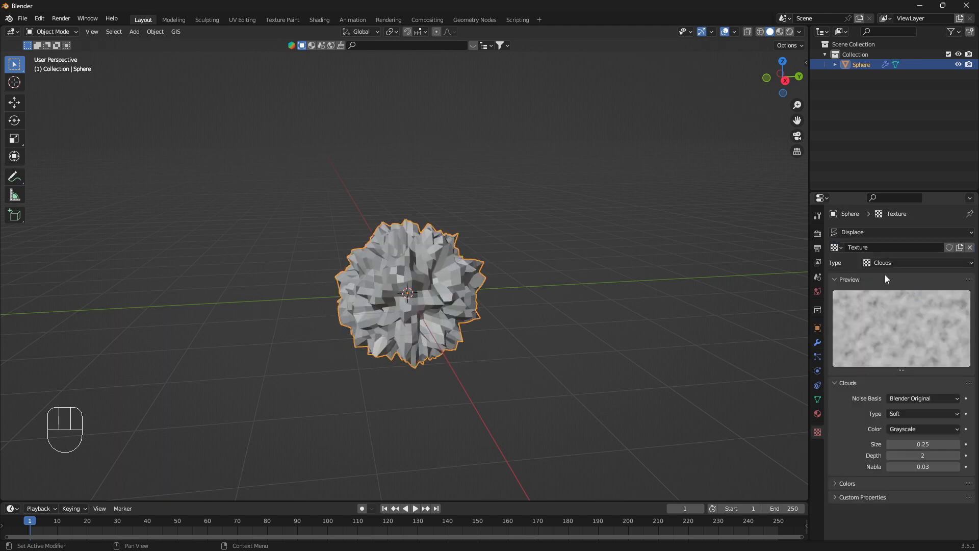
# - Raise the Displace modifier's strength to 2.520 and deselect the sphere
pyautogui.click(817, 345)
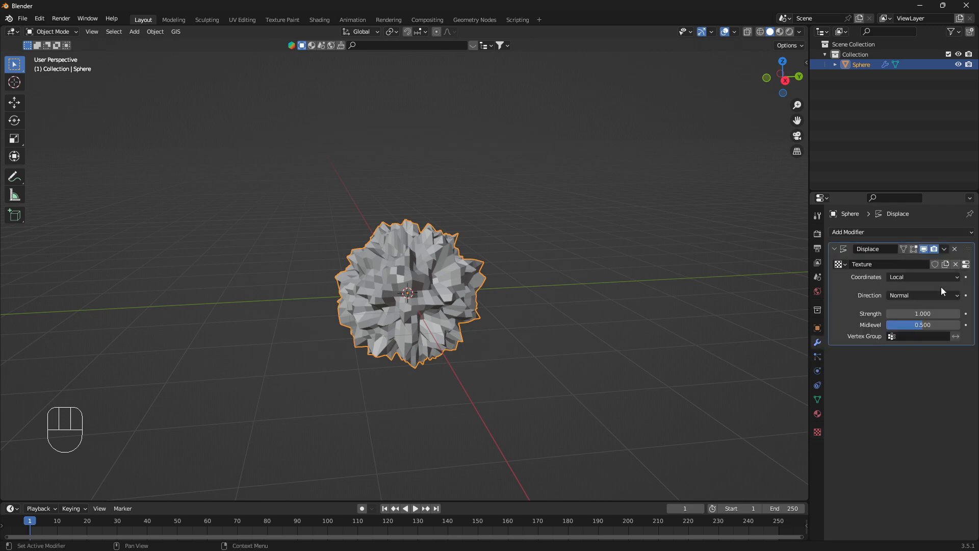
pyautogui.scroll(4, 500, 311)
pyautogui.moveTo(500, 294); pyautogui.dragTo(499, 292, button='middle')
pyautogui.moveTo(923, 312)
pyautogui.mouseDown()
pyautogui.moveTo(903, 312)
pyautogui.moveTo(939, 312)
pyautogui.moveTo(900, 312)
pyautogui.moveTo(939, 312)
pyautogui.mouseUp()
pyautogui.moveTo(598, 317); pyautogui.dragTo(541, 311, button='middle')
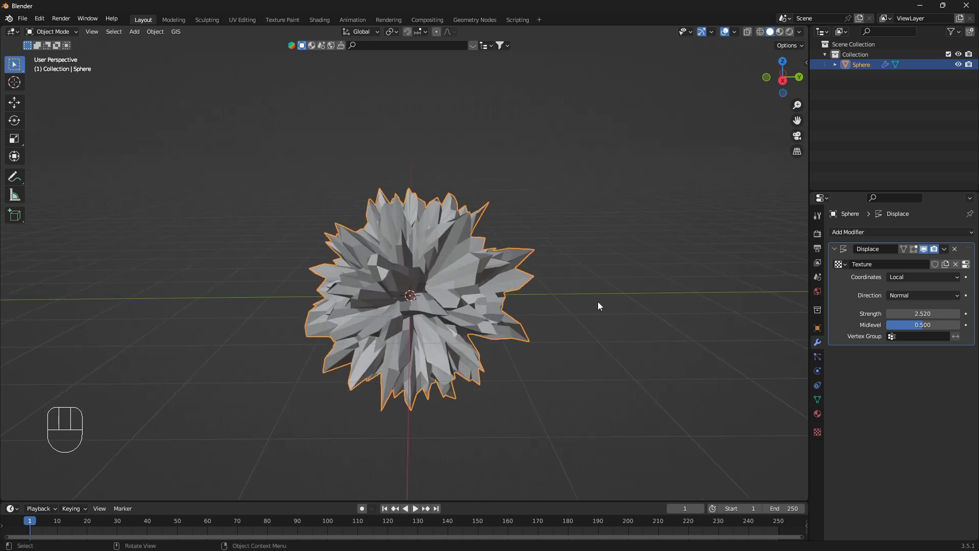
pyautogui.hotkey('alt', 'a')
# - Add a Subdivision Surface modifier to the sphere with viewport and render levels both at 4
pyautogui.click(928, 232)
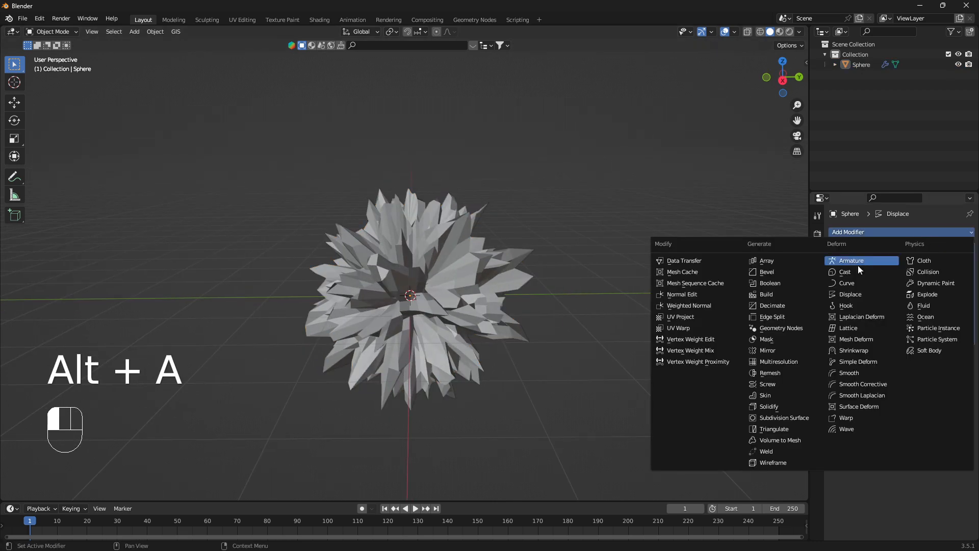
pyautogui.click(811, 415)
pyautogui.click(956, 382)
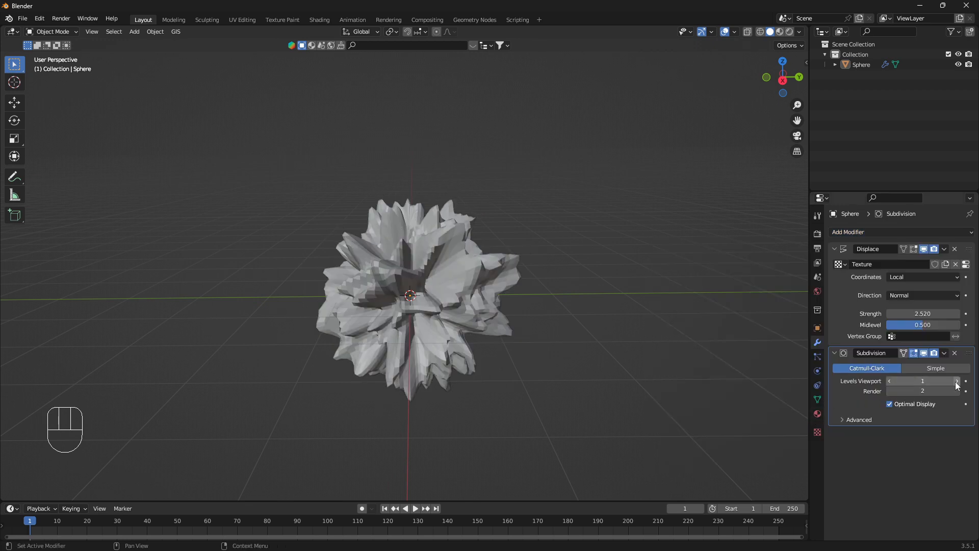
pyautogui.click(957, 381)
pyautogui.click(957, 381)
pyautogui.click(957, 392)
pyautogui.click(957, 391)
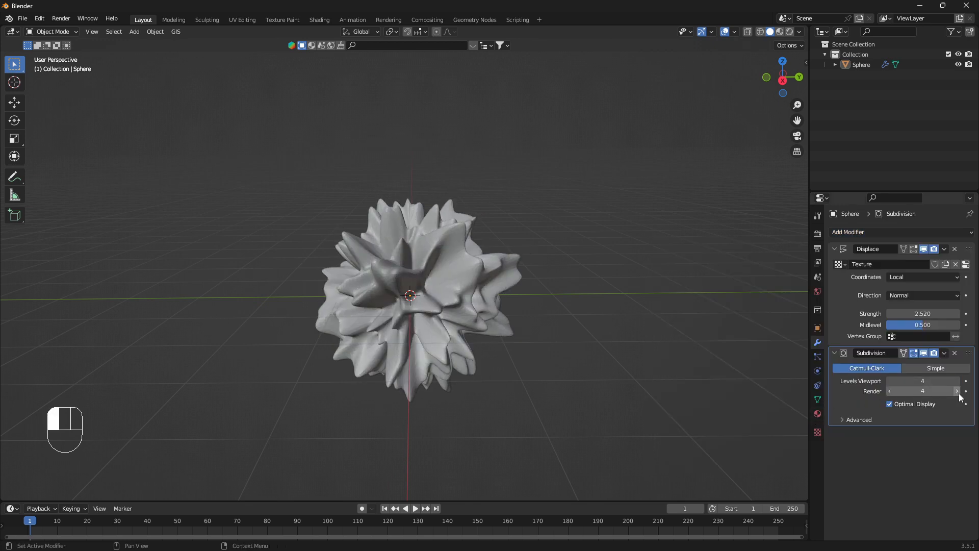
# - Add a Simple Deform modifier to the sphere and make it the first modifier in the stack
pyautogui.scroll(2, 505, 353)
pyautogui.moveTo(505, 349); pyautogui.dragTo(506, 329, button='middle')
pyautogui.keyDown('shift'); pyautogui.moveTo(507, 328); pyautogui.dragTo(530, 289, button='middle'); pyautogui.keyUp('shift')
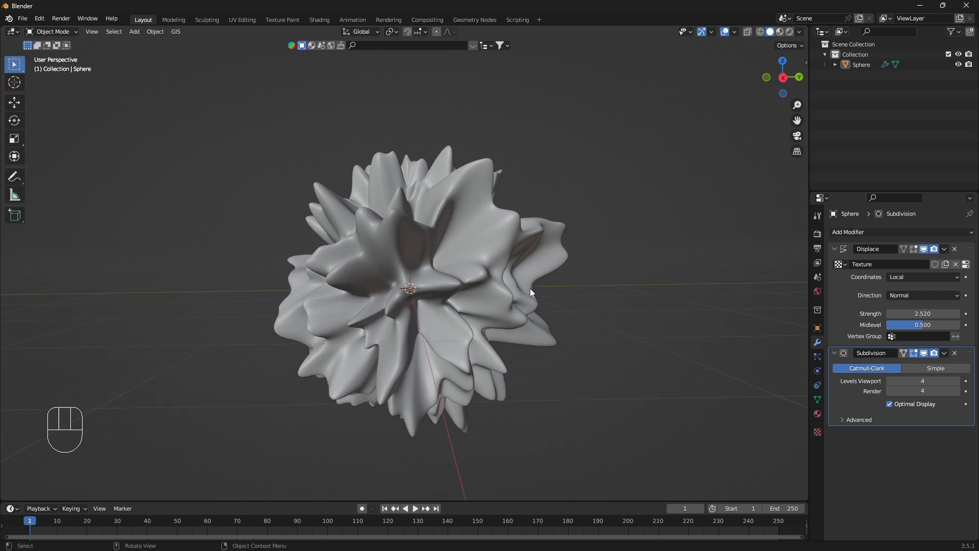
pyautogui.click(925, 232)
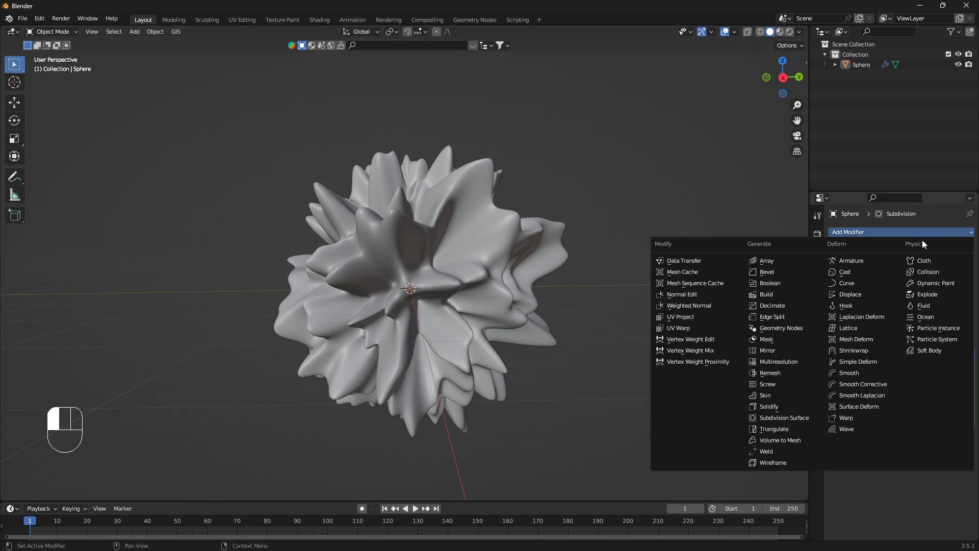
pyautogui.click(873, 357)
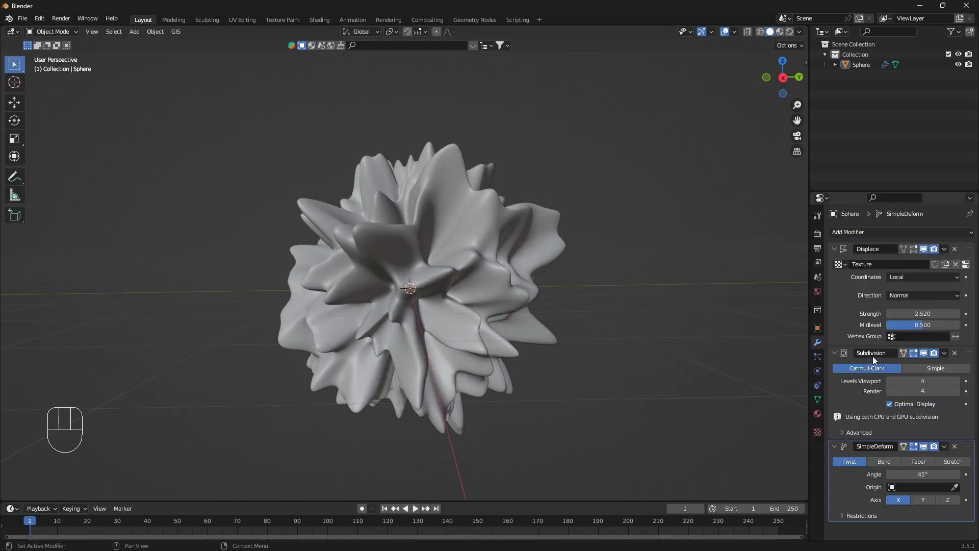
pyautogui.click(945, 446)
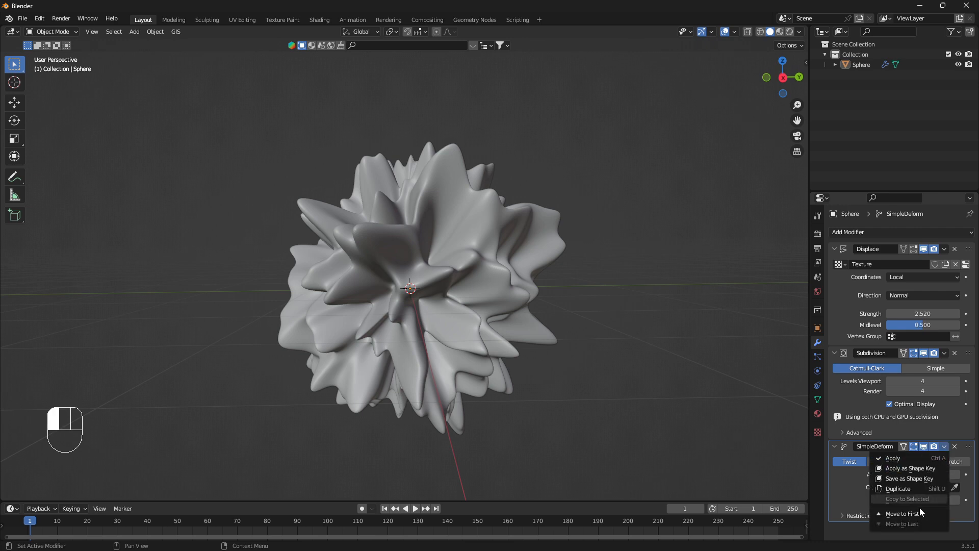
pyautogui.click(903, 514)
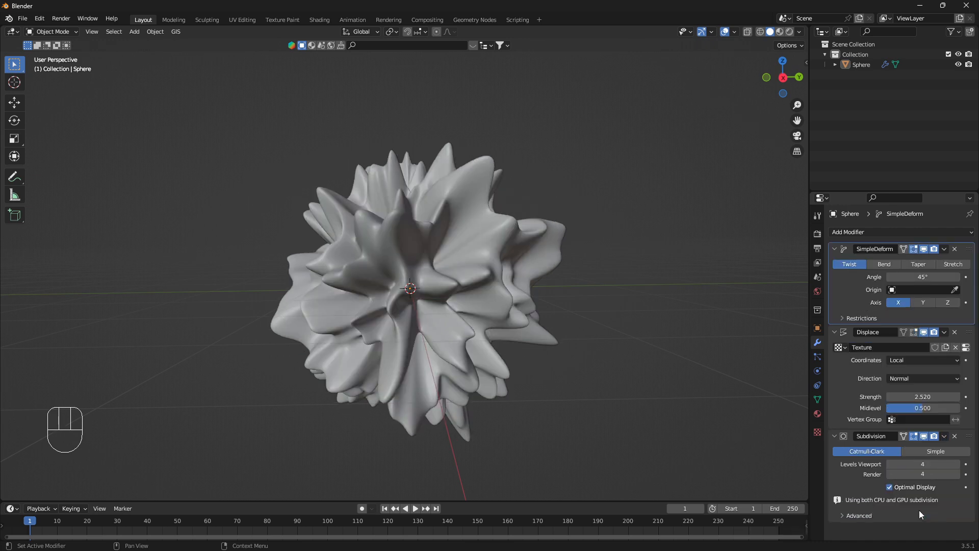
# - Set the sphere's Simple Deform modifier to Stretch along the Z axis with a factor of -0.005, and deselect the sphere
pyautogui.click(481, 295)
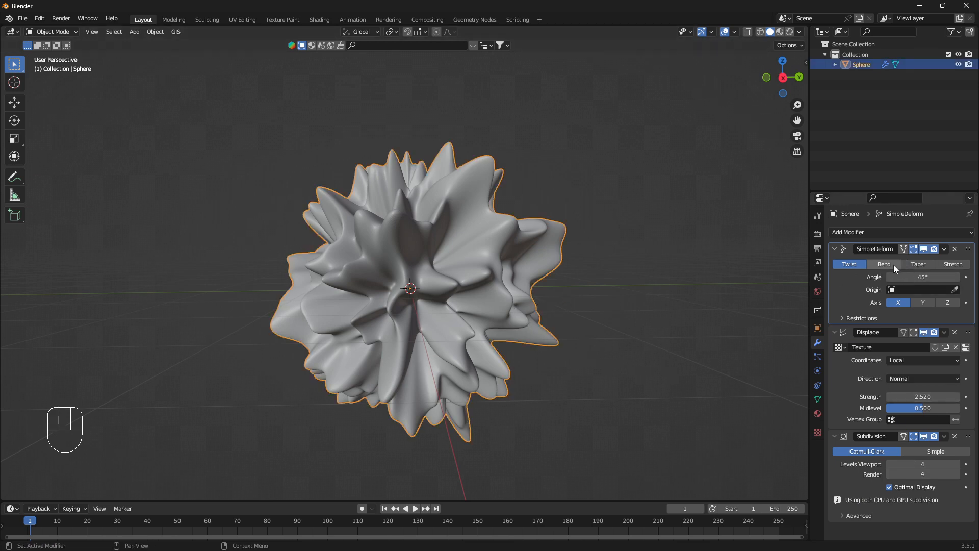
pyautogui.click(894, 265)
pyautogui.click(918, 264)
pyautogui.click(941, 264)
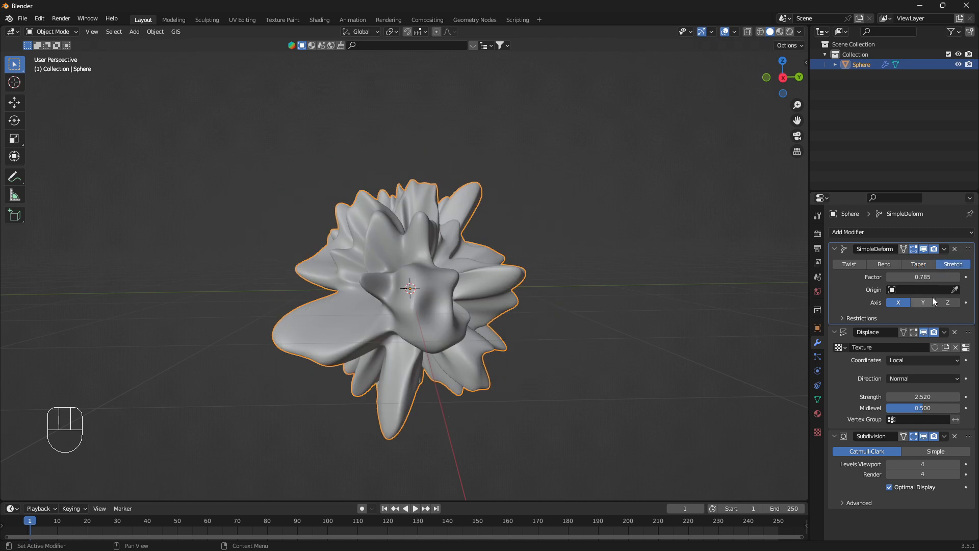
pyautogui.click(932, 301)
pyautogui.click(949, 302)
pyautogui.moveTo(935, 276); pyautogui.dragTo(912, 277)
pyautogui.hotkey('alt', 'a')
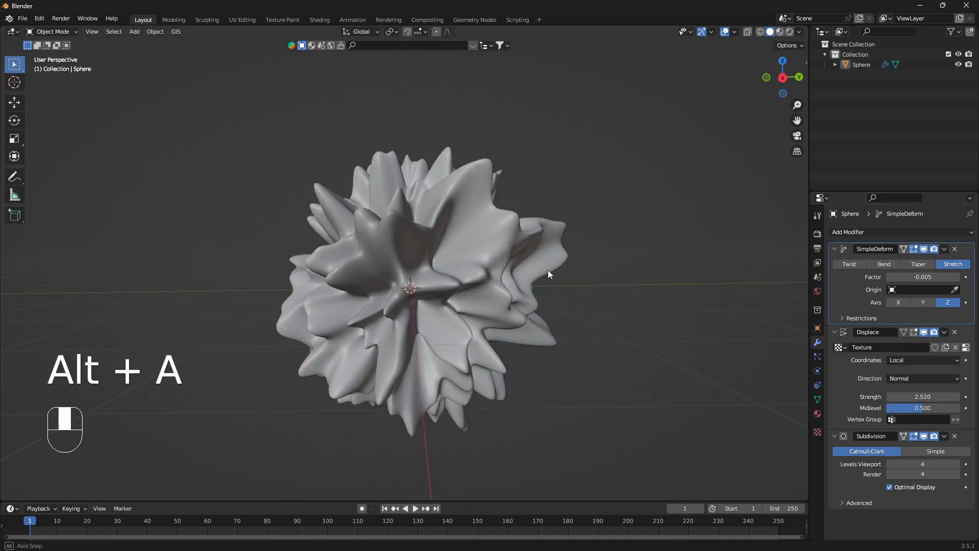
# - Add an area light and move it about 2.04 m up along Z above the spiky sphere
pyautogui.moveTo(548, 274); pyautogui.dragTo(519, 279, button='middle')
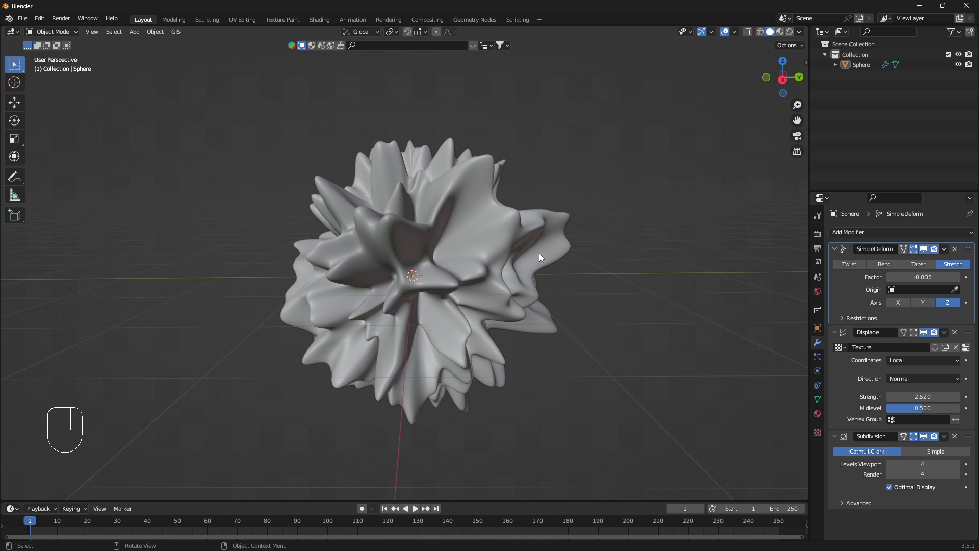
pyautogui.moveTo(539, 253); pyautogui.dragTo(503, 256, button='middle')
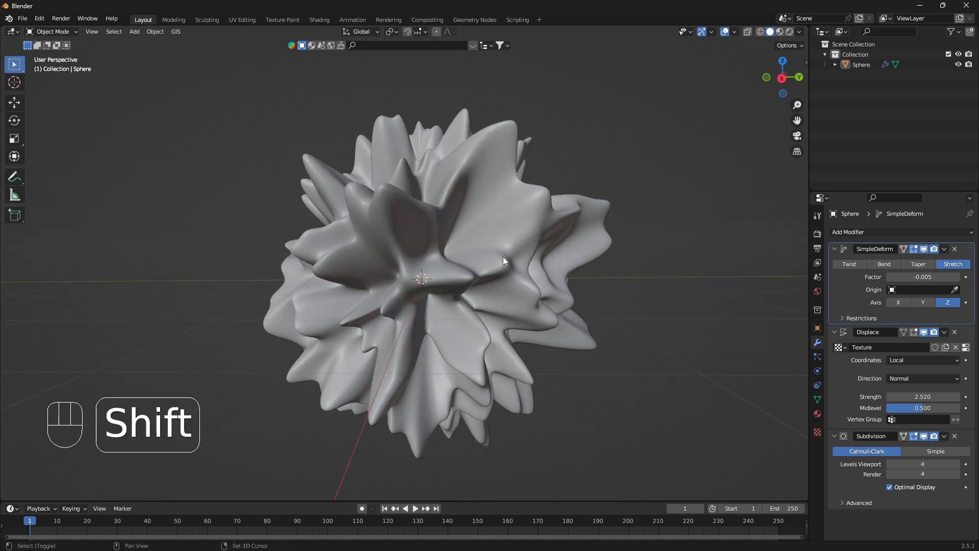
pyautogui.hotkey('shift', 'a')
pyautogui.moveTo(500, 381)
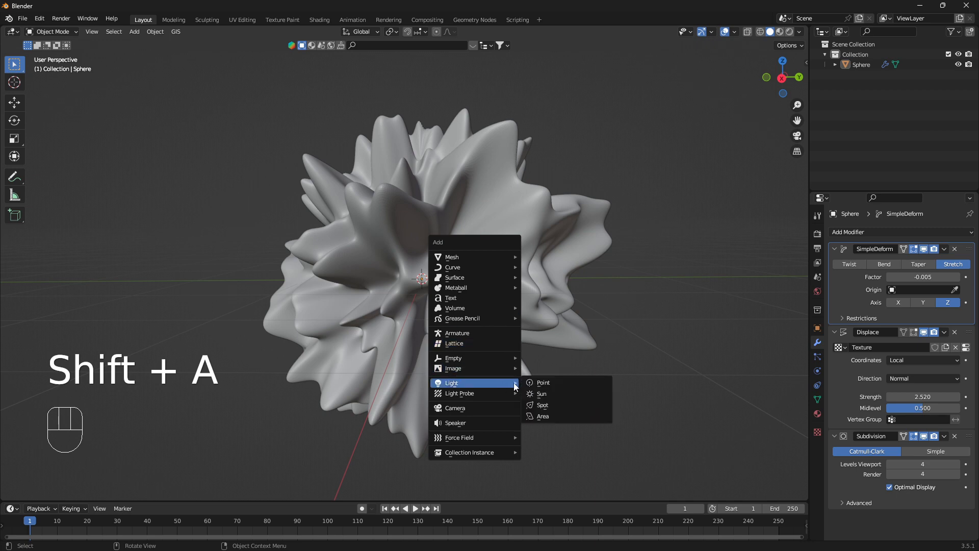
pyautogui.click(555, 414)
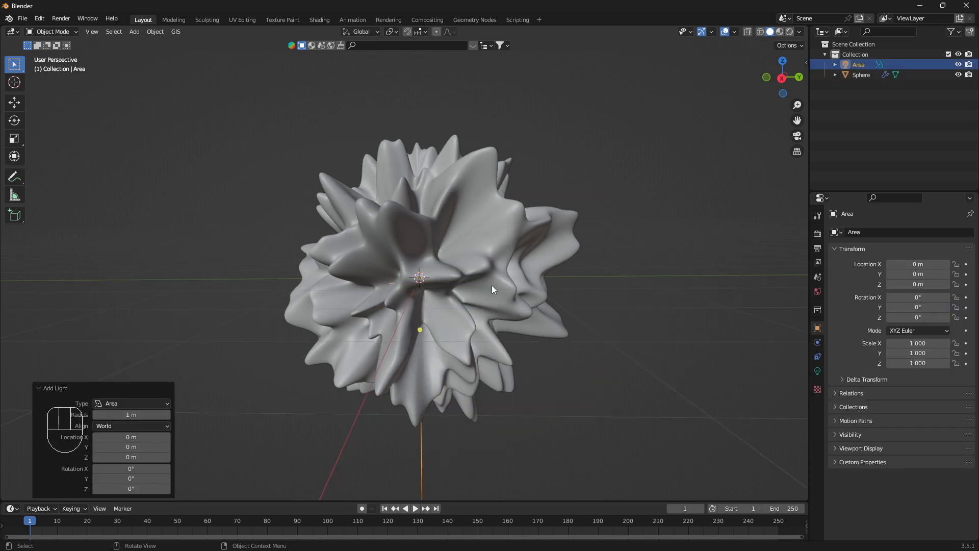
pyautogui.press('g')
pyautogui.press('z')
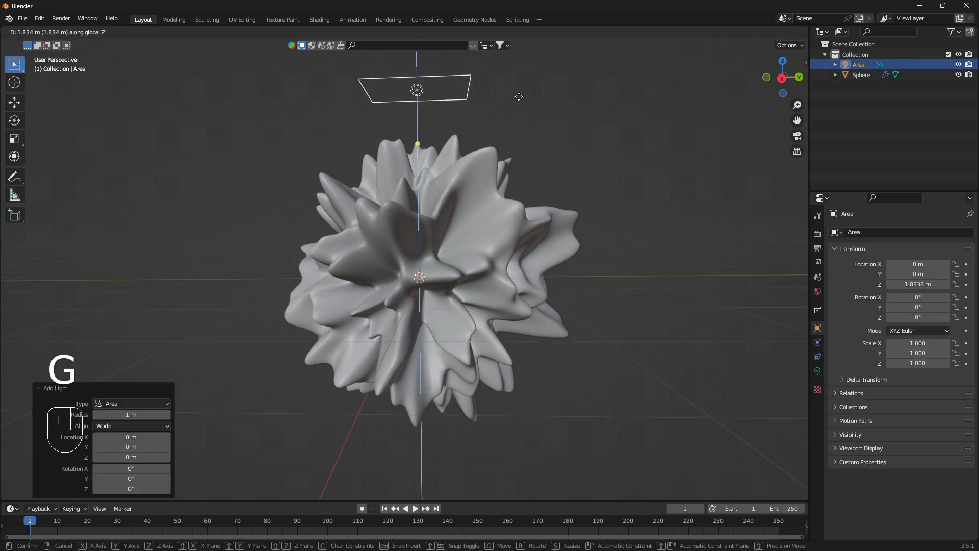
pyautogui.click(512, 102)
# - Move the area light about 2.51 m along Y to one side of the sphere
pyautogui.scroll(-3, 490, 154)
pyautogui.keyDown('shift'); pyautogui.moveTo(490, 155); pyautogui.dragTo(481, 178, button='middle'); pyautogui.keyUp('shift')
pyautogui.press('g')
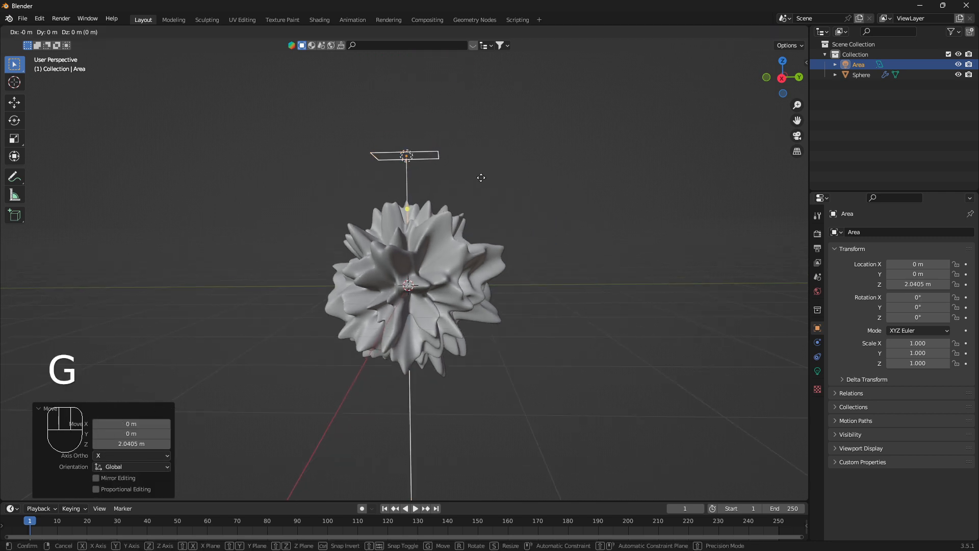
pyautogui.press('g')
pyautogui.click(620, 250)
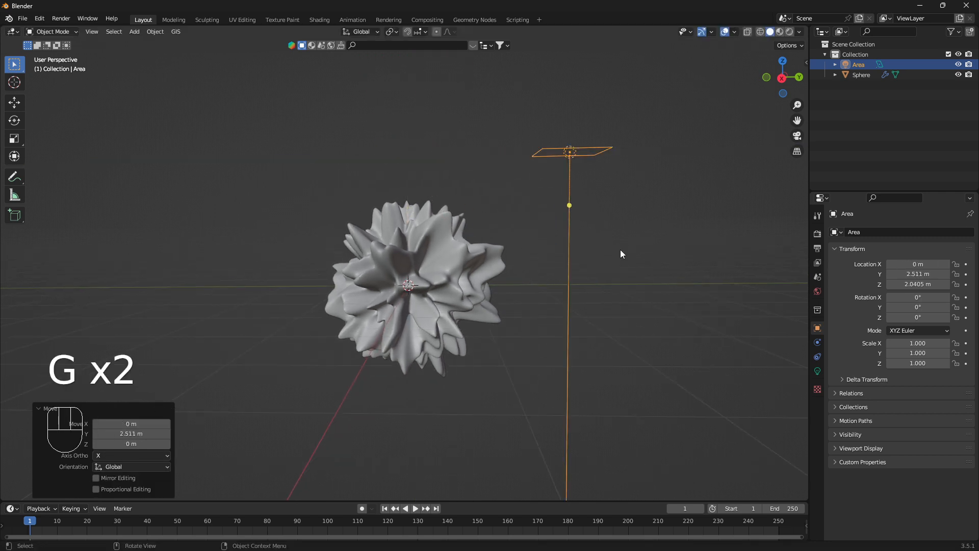
# - Rotate the area light about -51.4° around the X axis so it points at the spiky sphere
pyautogui.press('r')
pyautogui.press('x')
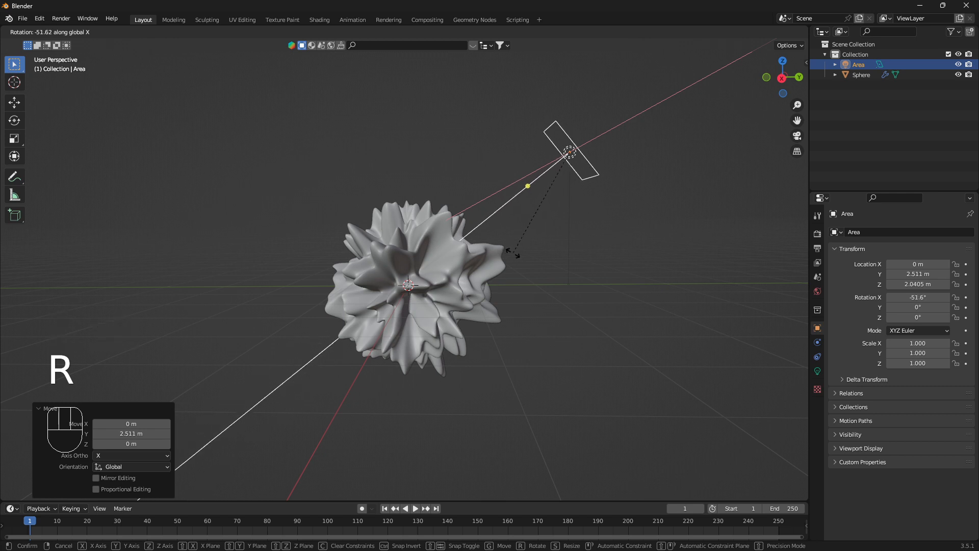
pyautogui.click(516, 256)
# - Set the area light's power to 400 W
pyautogui.click(817, 371)
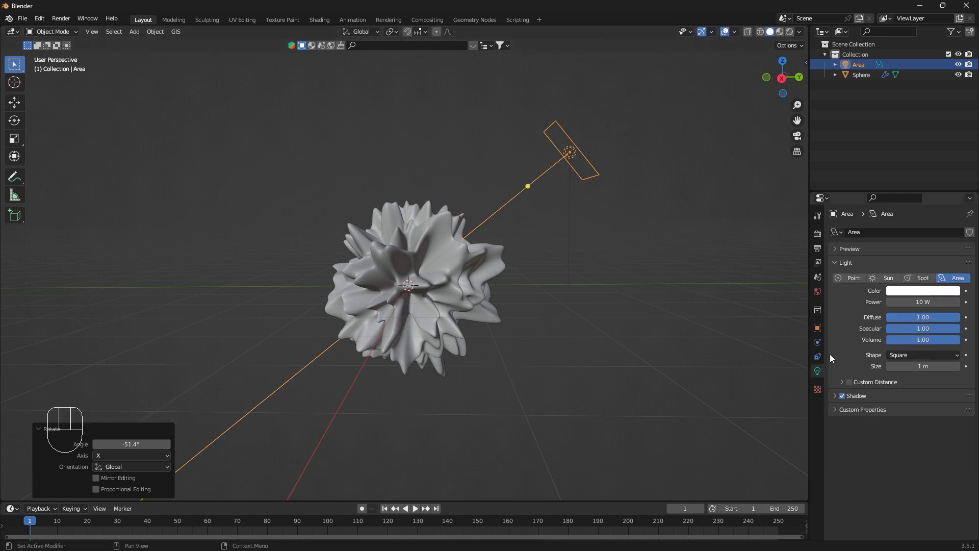
pyautogui.click(931, 301)
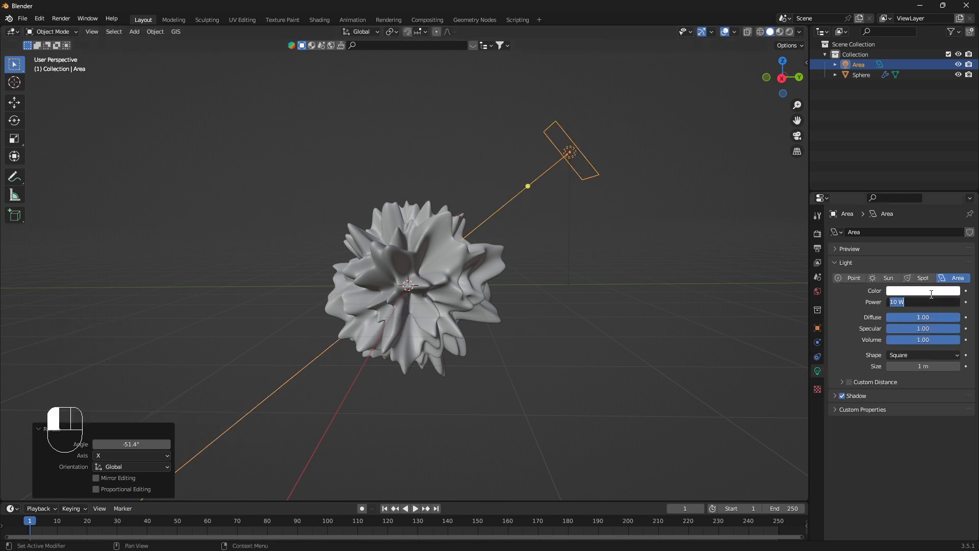
pyautogui.press('BackSpace')
pyautogui.write('400')
pyautogui.click(931, 294)
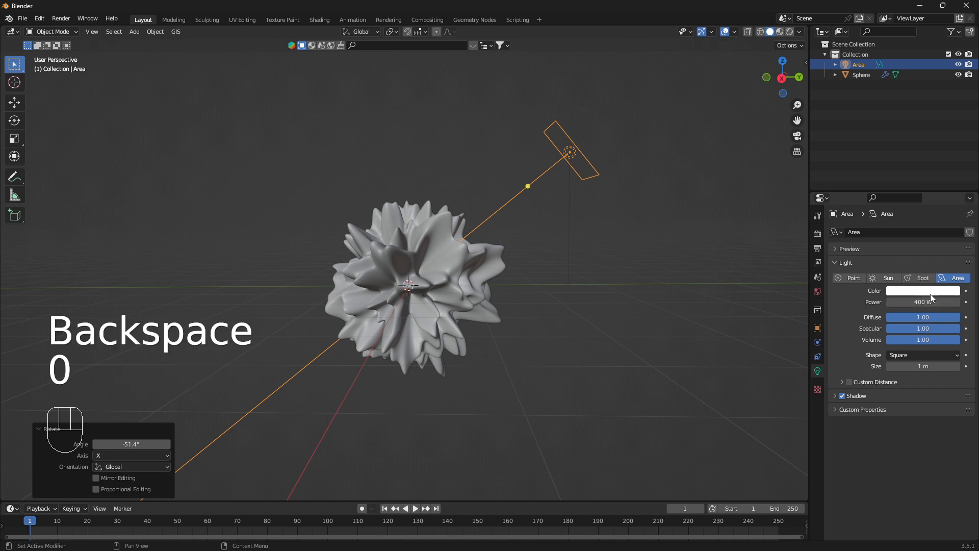
# - Give the area light a pale blue color (hue about 0.558, saturation about 0.482) and set its shape to Disk
pyautogui.click(931, 297)
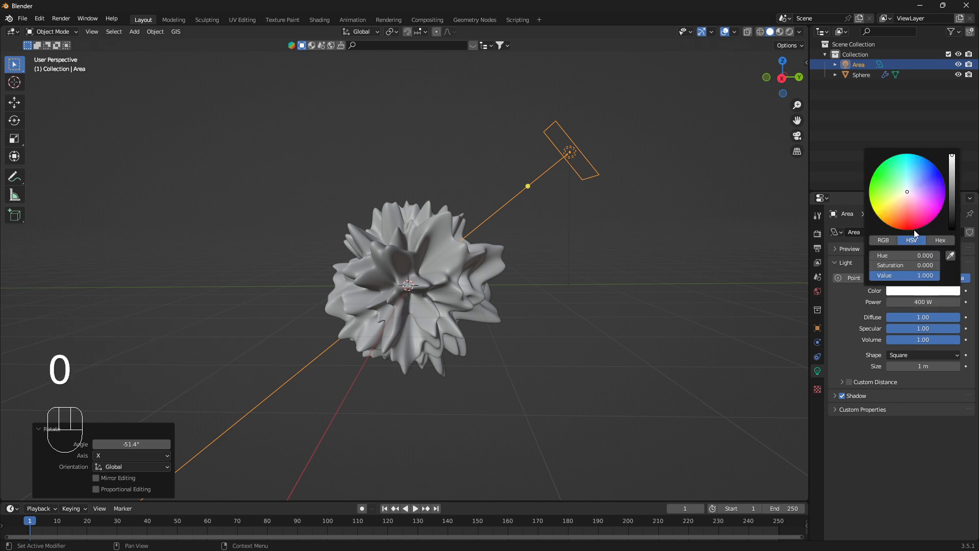
pyautogui.click(910, 182)
pyautogui.click(935, 354)
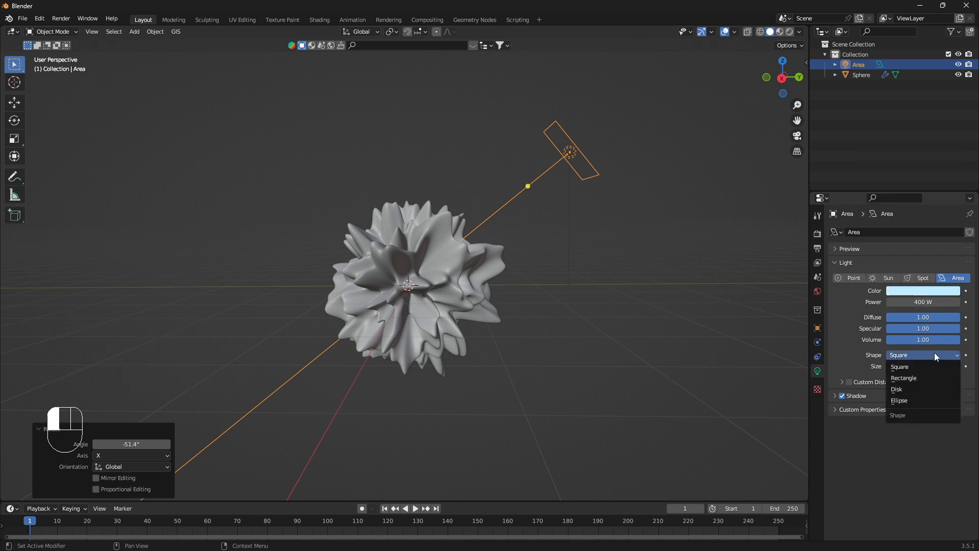
pyautogui.click(910, 388)
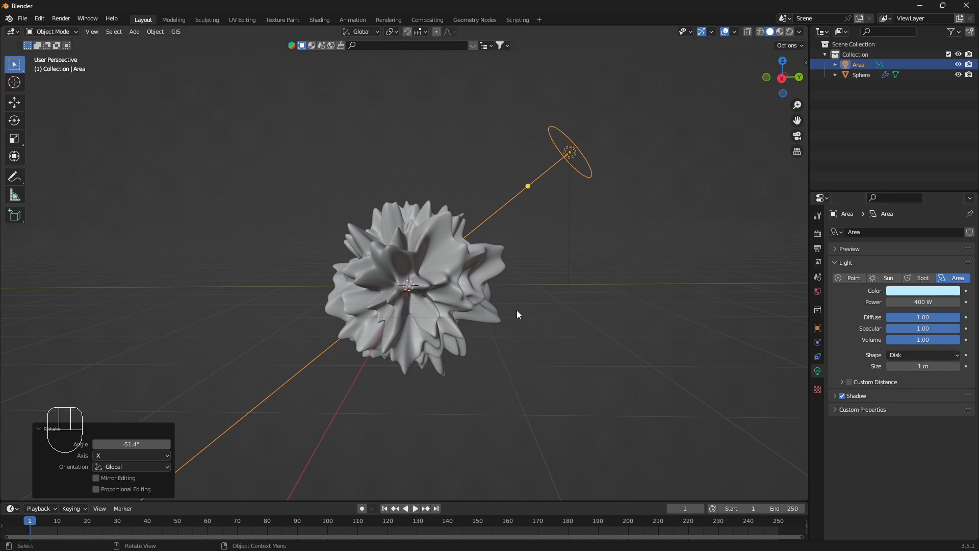
# - Duplicate the area light and, using the Local transform orientation, move the copy about -6.65 m along its local Z to the sphere's opposite side
pyautogui.moveTo(516, 310); pyautogui.dragTo(543, 332, button='middle')
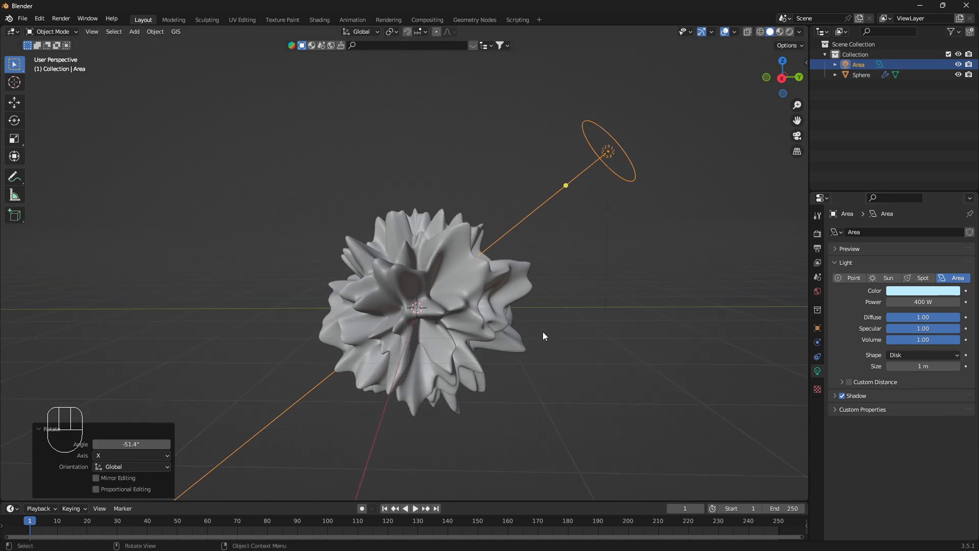
pyautogui.click(375, 32)
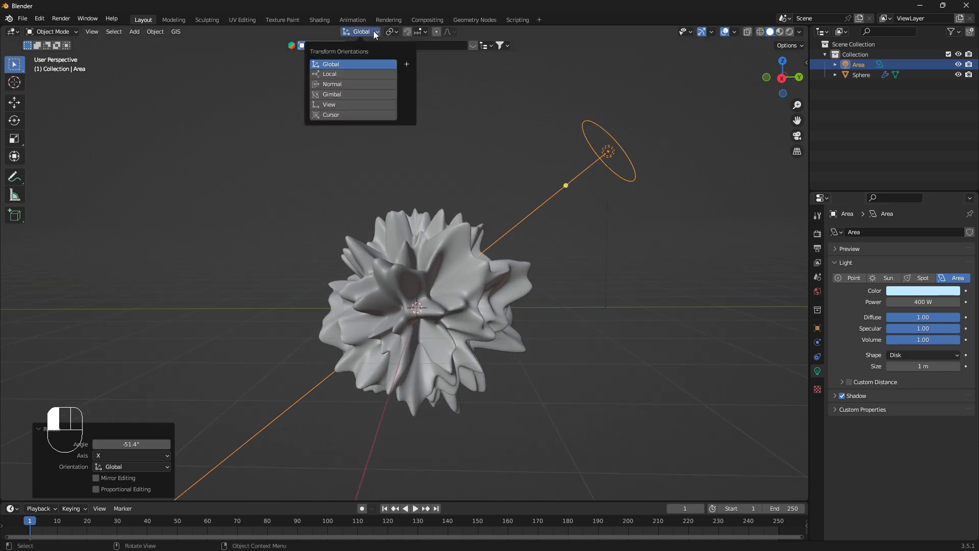
pyautogui.click(353, 74)
pyautogui.hotkey('shift', 'd')
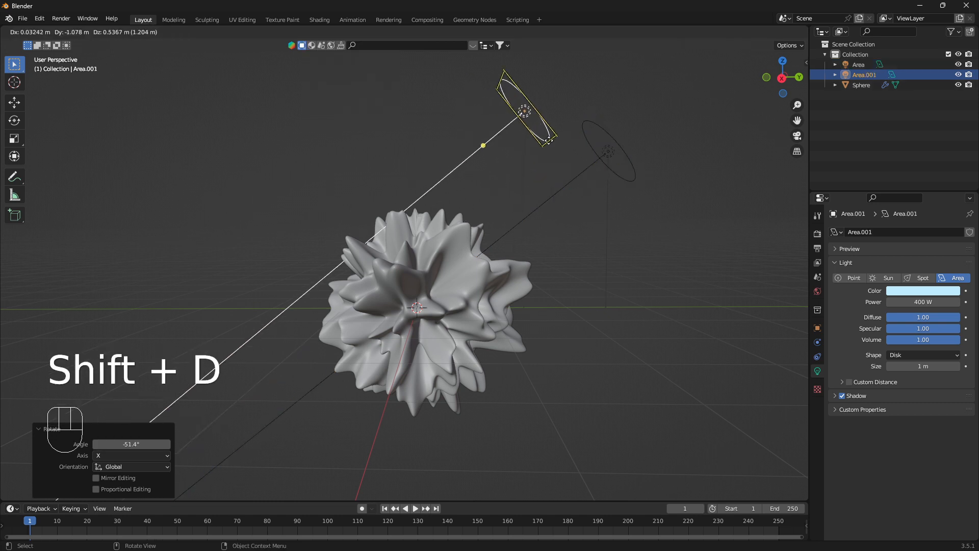
pyautogui.rightClick(594, 162)
pyautogui.press('g')
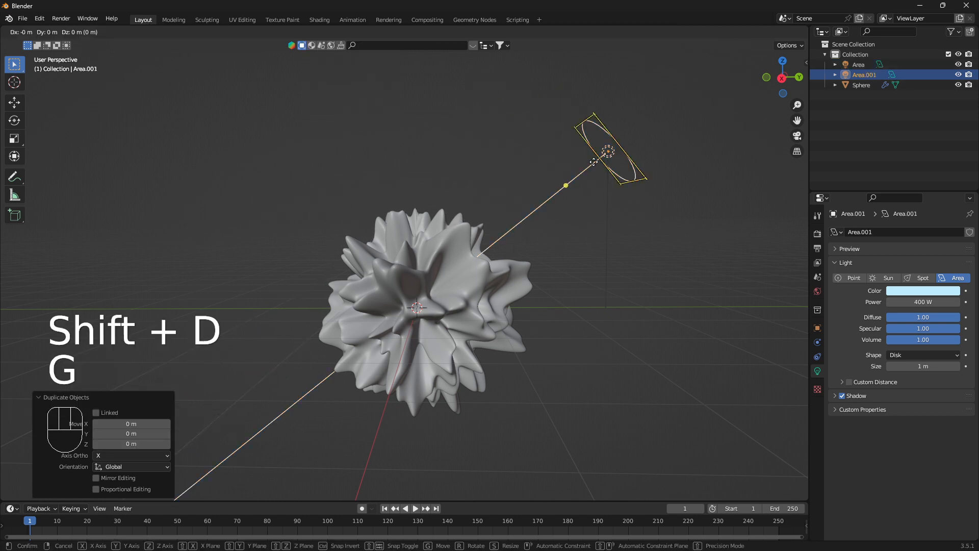
pyautogui.press('z')
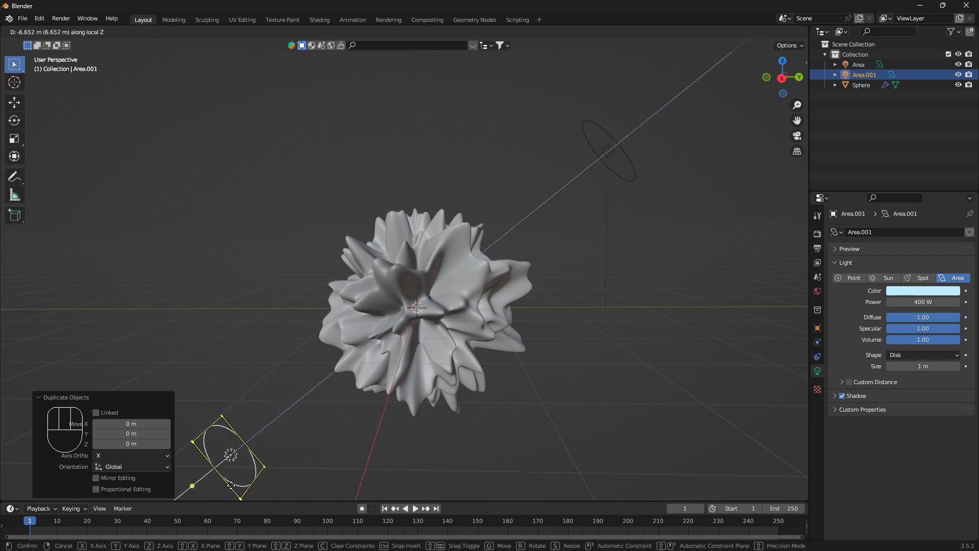
pyautogui.click(274, 349)
# - Rotate the duplicated area light 180° around its local Y axis so it faces the sphere
pyautogui.press('r')
pyautogui.press('y')
pyautogui.press('y')
pyautogui.write('18')
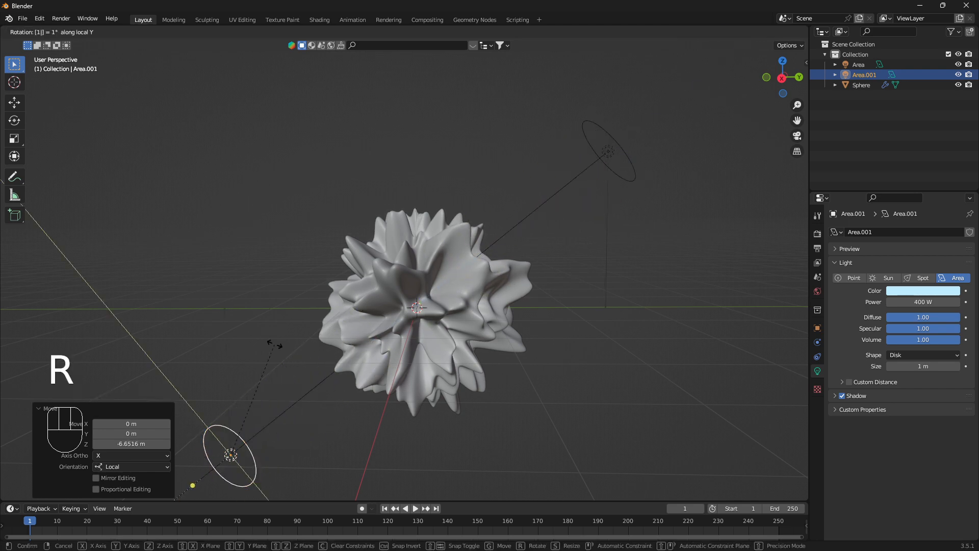
pyautogui.write('0')
pyautogui.press('Return')
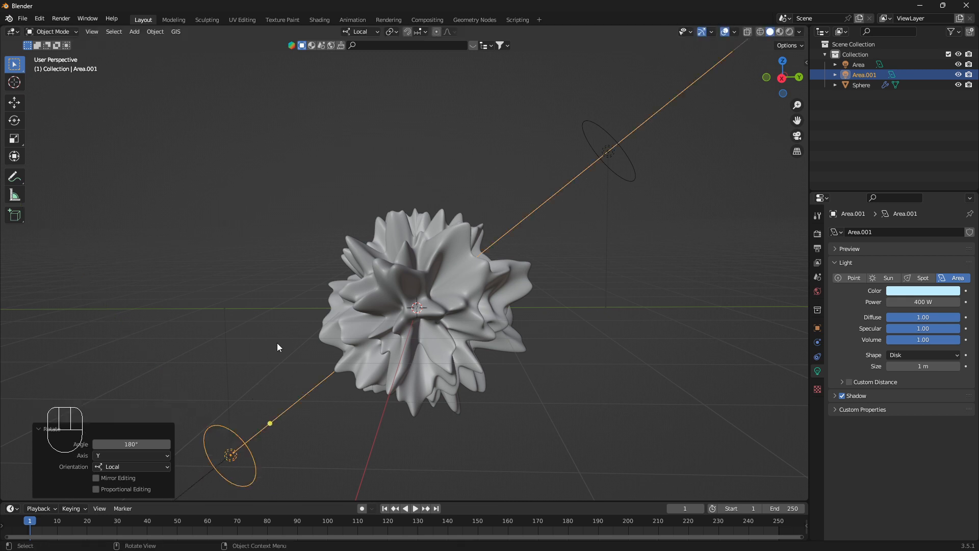
# - Set the duplicated area light's power to 200 W and its color to near white, and deselect all objects
pyautogui.click(917, 301)
pyautogui.press('BackSpace')
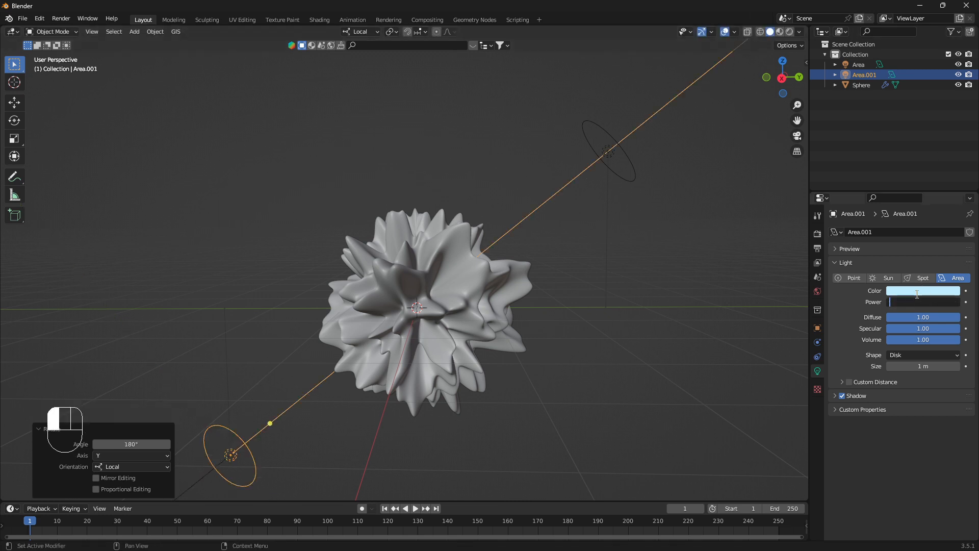
pyautogui.write('200 W')
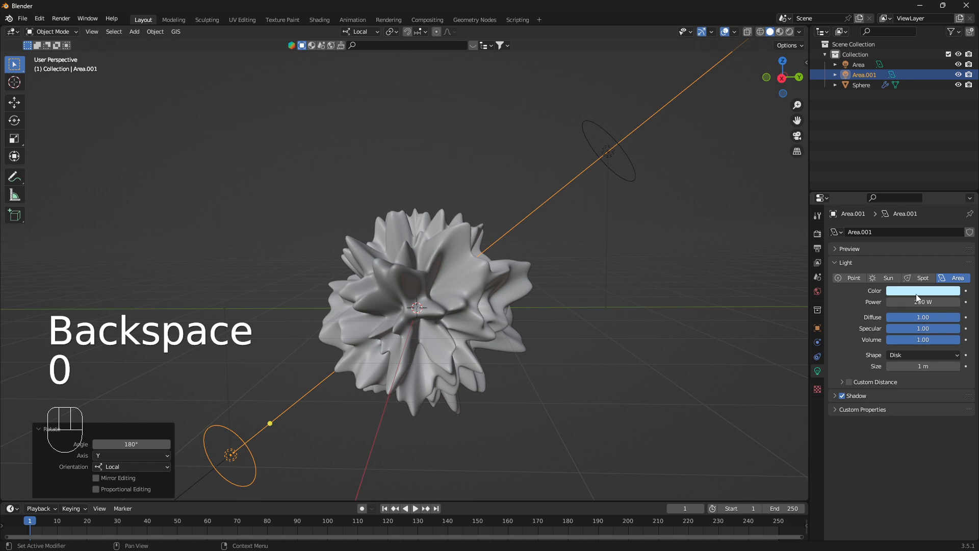
pyautogui.click(916, 294)
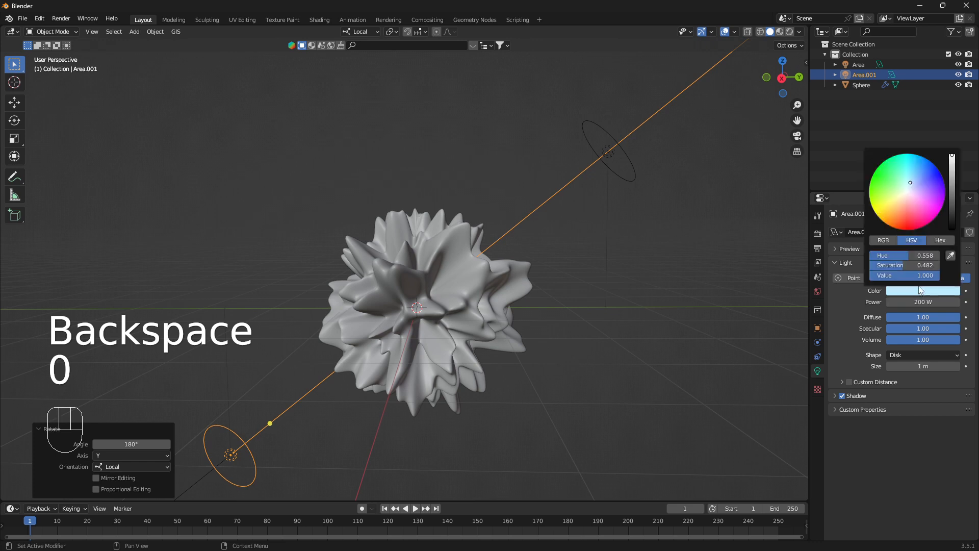
pyautogui.click(906, 195)
pyautogui.click(635, 163)
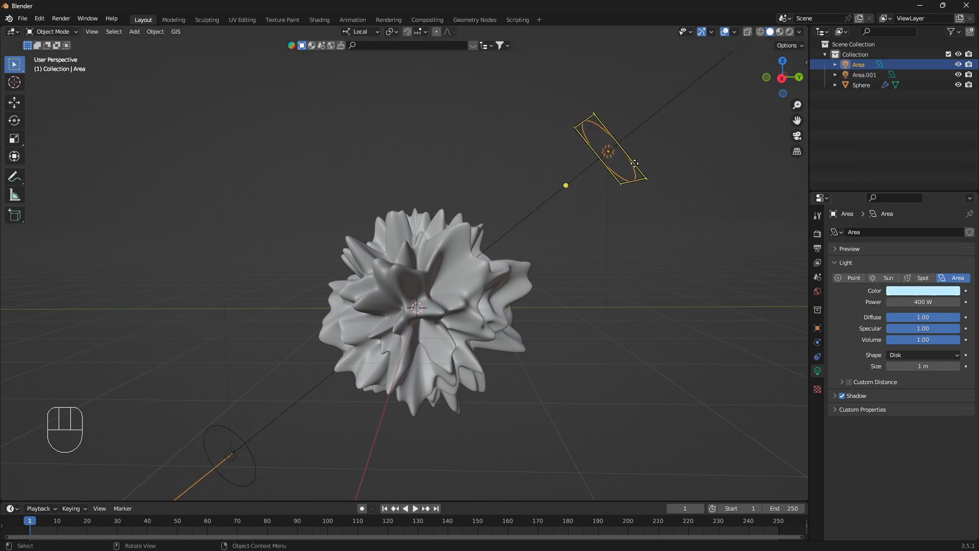
pyautogui.keyDown('shift'); pyautogui.moveTo(568, 278); pyautogui.dragTo(571, 259, button='middle'); pyautogui.keyUp('shift')
pyautogui.hotkey('alt', 'a')
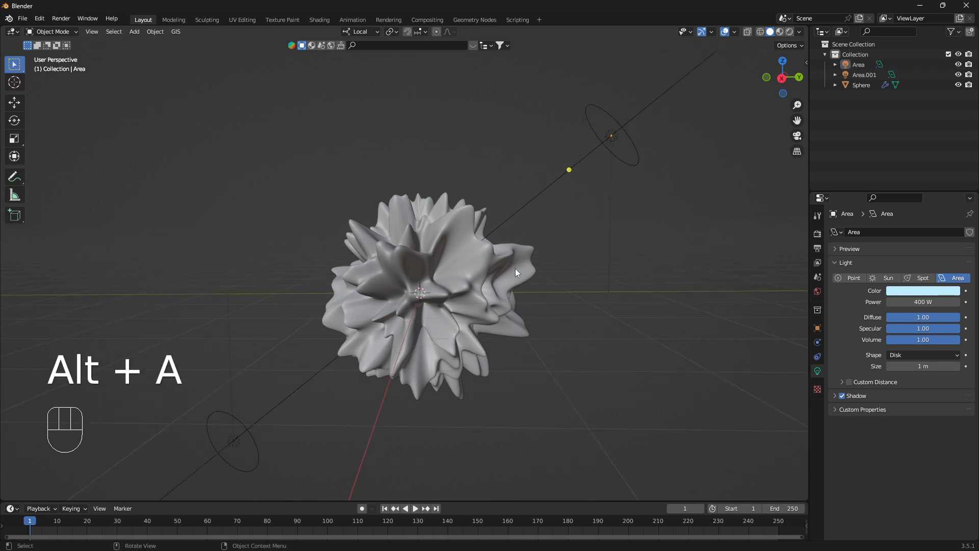
# - Add a camera at the origin and set its X, Y and Z rotation to 0°
pyautogui.hotkey('shift', 'a')
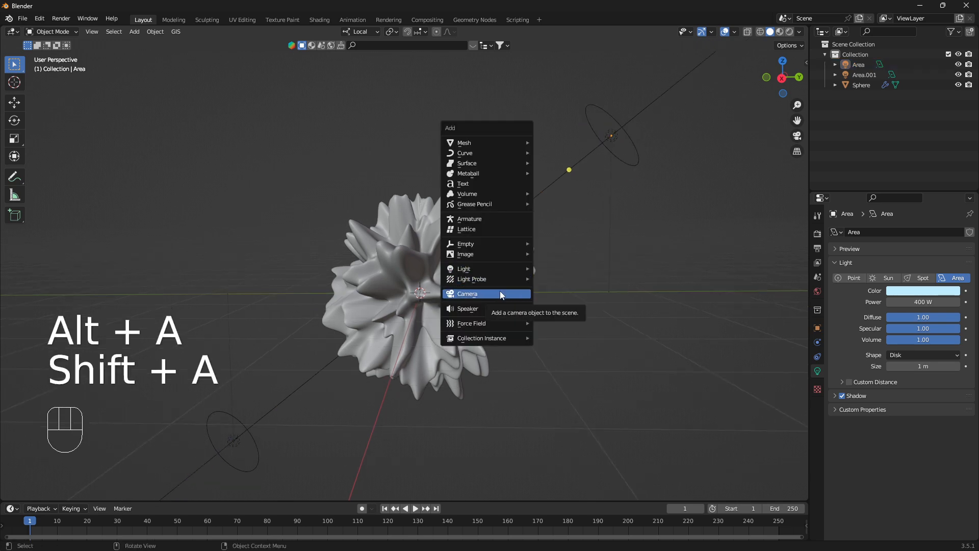
pyautogui.click(500, 291)
pyautogui.press('n')
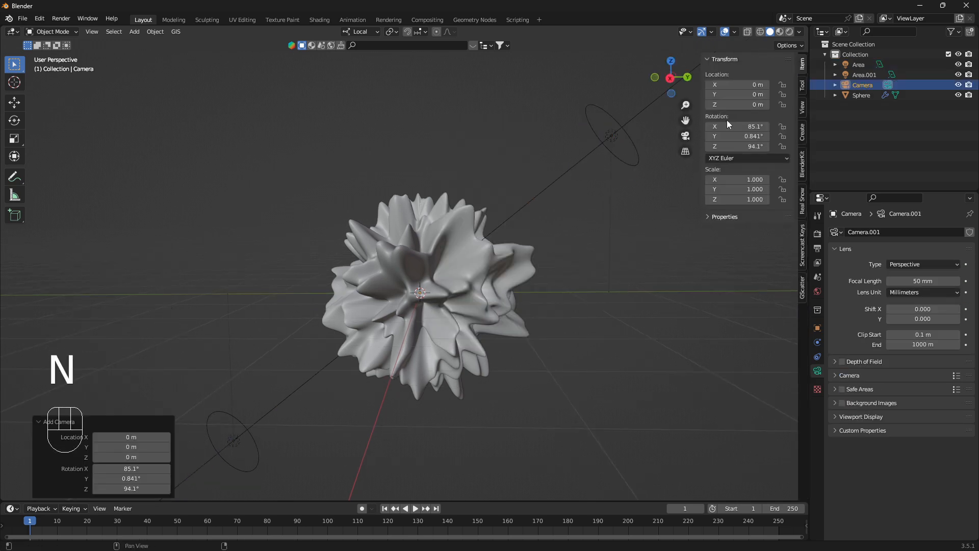
pyautogui.moveTo(732, 125); pyautogui.dragTo(733, 146)
pyautogui.press('BackSpace')
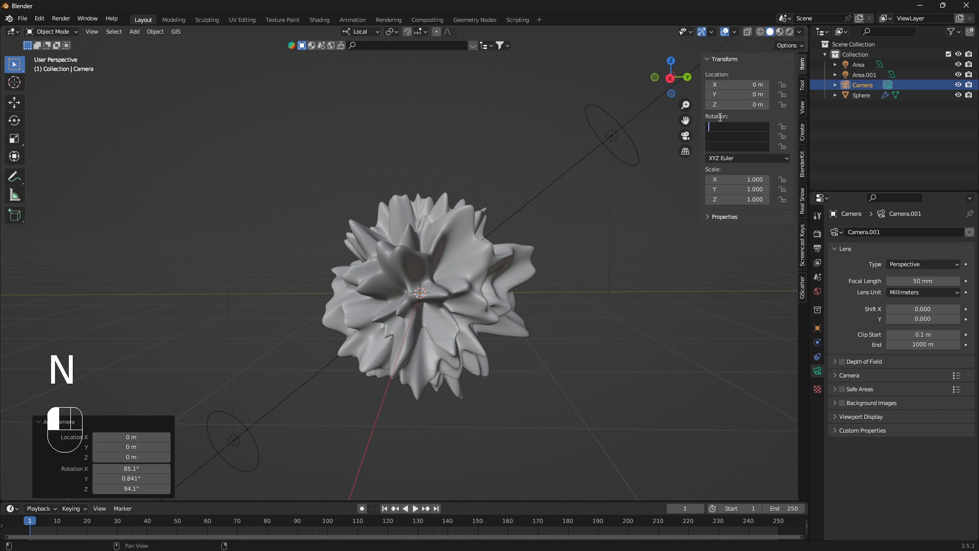
pyautogui.write('0')
pyautogui.press('Return')
# - Move the camera about 8.40 m along X and rotate it 90° around its local X axis
pyautogui.scroll(-3, 579, 212)
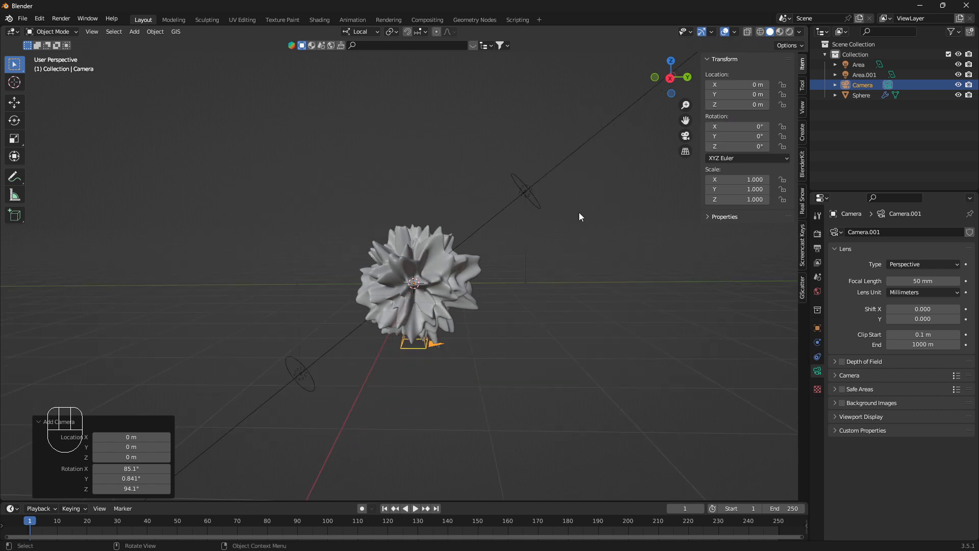
pyautogui.press('g')
pyautogui.press('x')
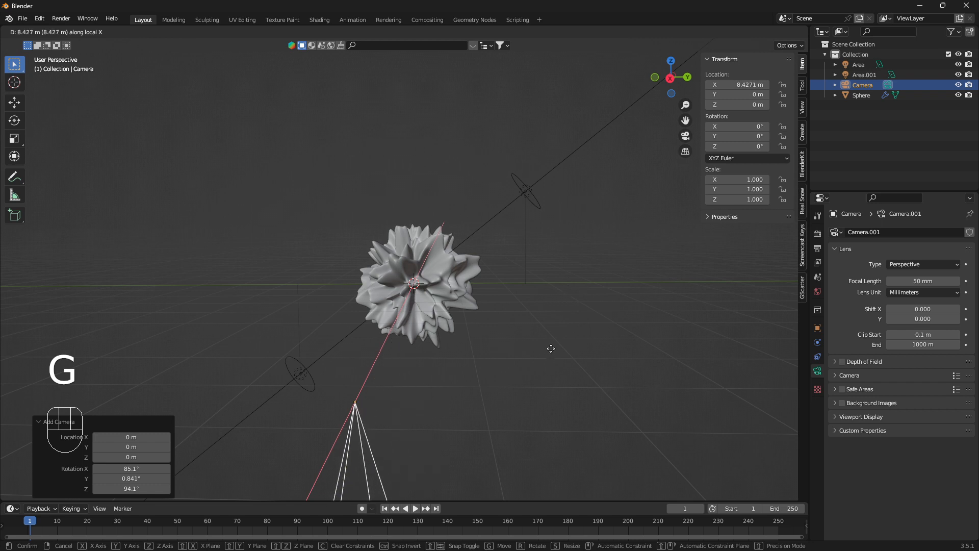
pyautogui.click(552, 343)
pyautogui.write('rx90')
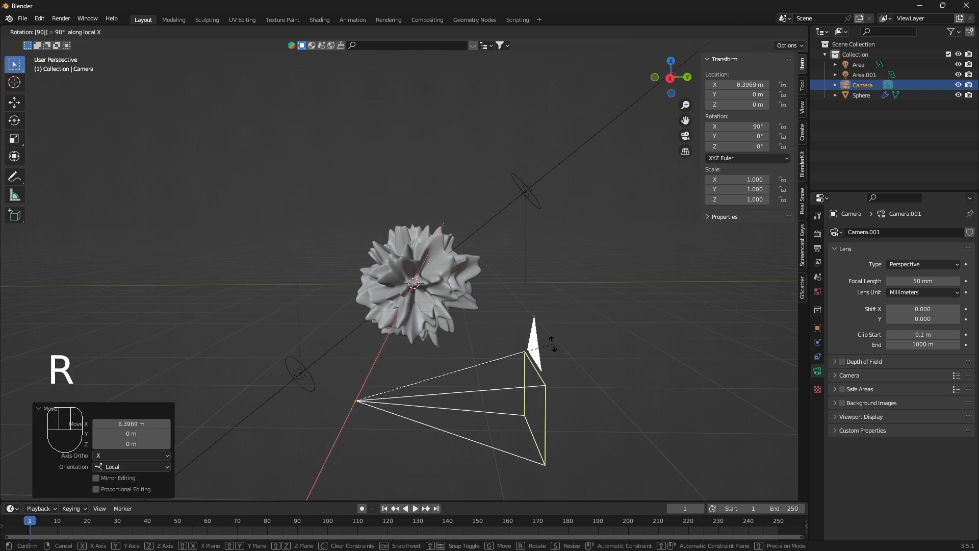
pyautogui.press('Return')
# - Rotate the camera 90° around its local Y axis to face the sphere, and look through the camera
pyautogui.press('r')
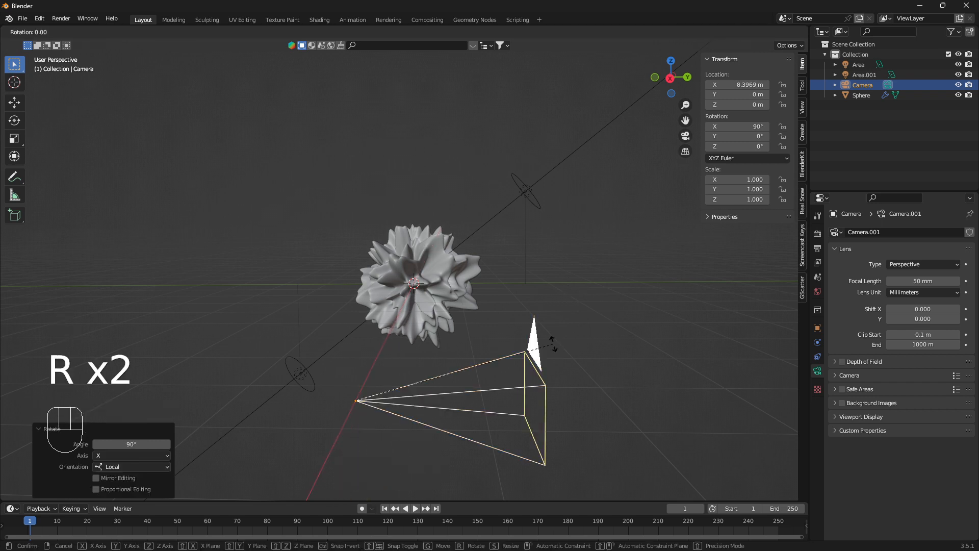
pyautogui.press('z')
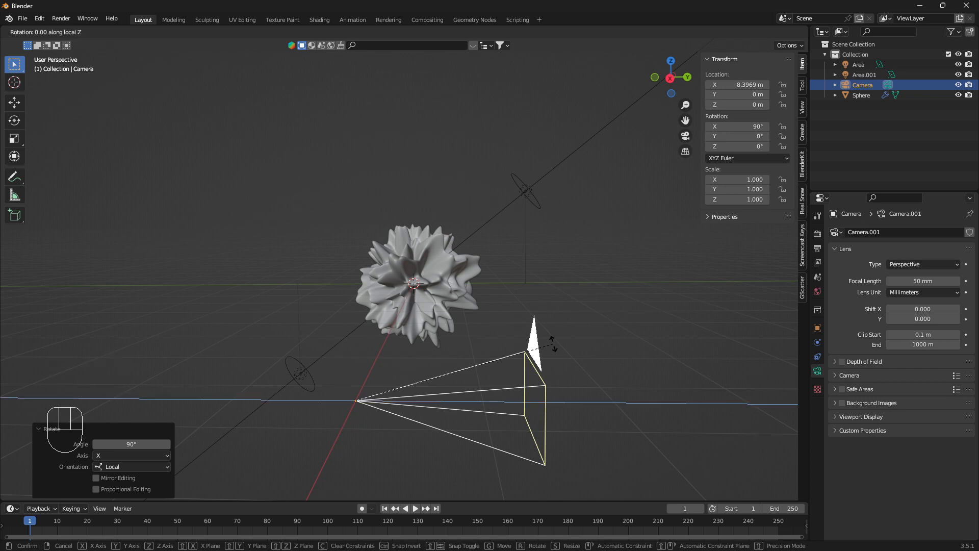
pyautogui.write('y')
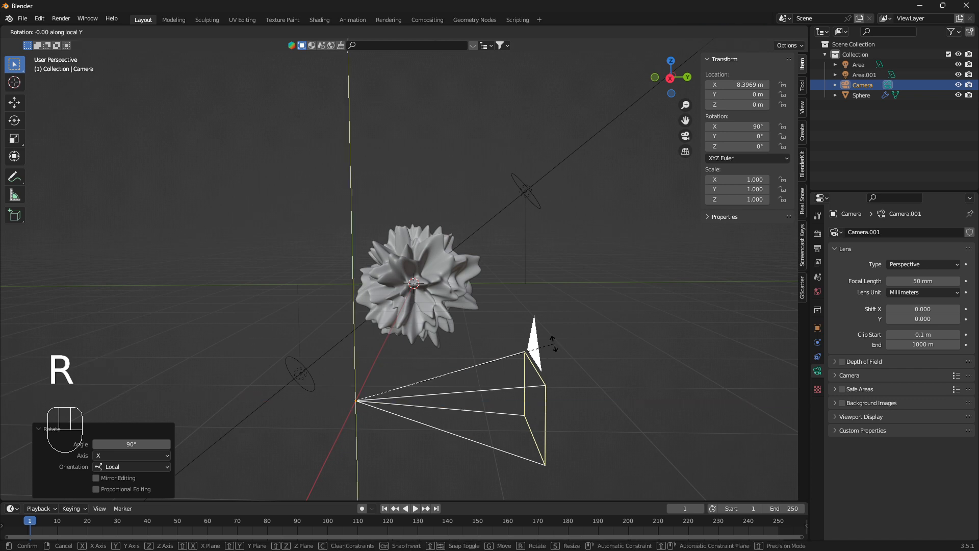
pyautogui.write('90')
pyautogui.press('Return')
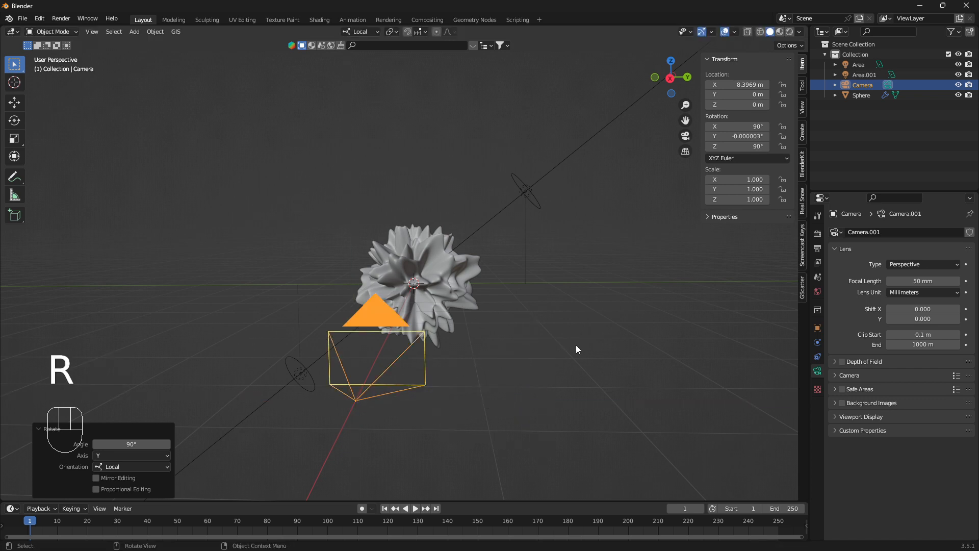
pyautogui.press('KP_0')
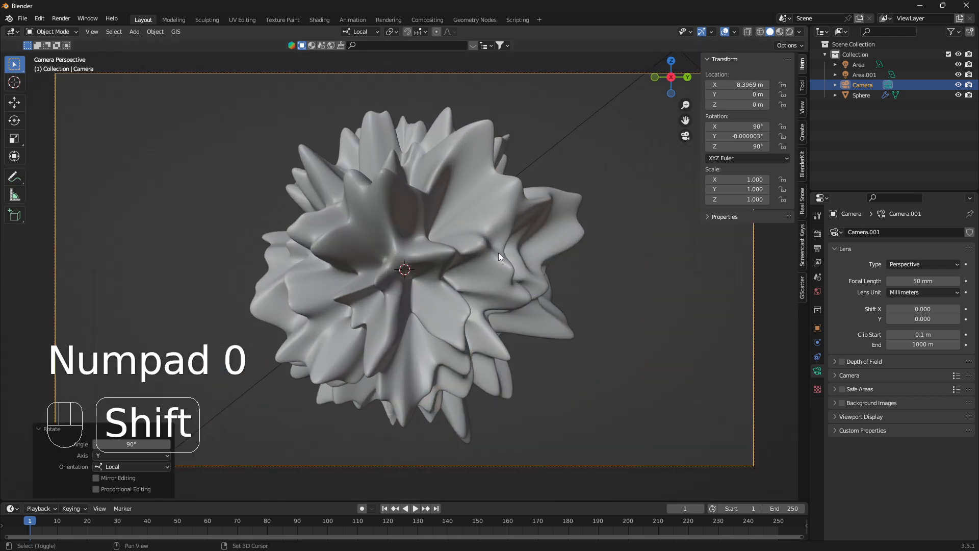
pyautogui.keyDown('shift'); pyautogui.moveTo(498, 252); pyautogui.dragTo(506, 207, button='middle'); pyautogui.keyUp('shift')
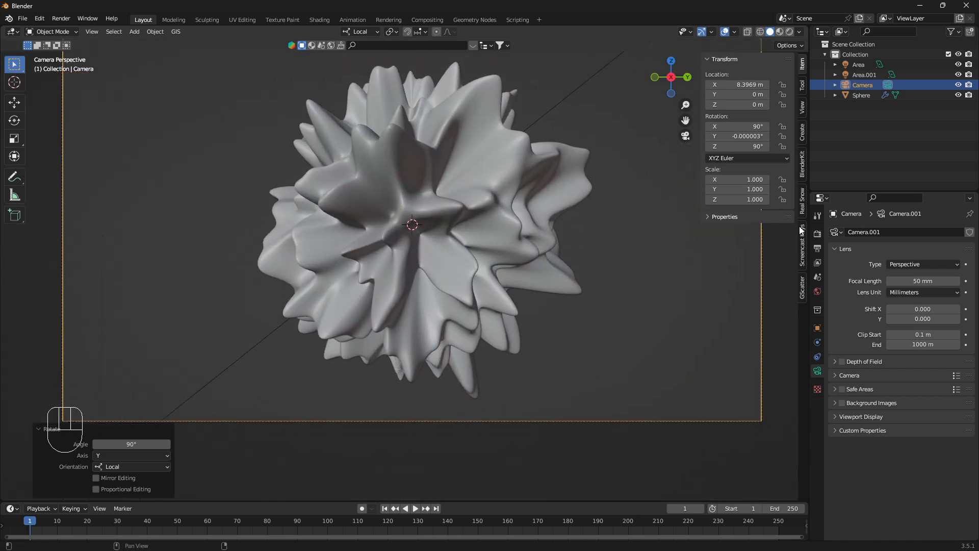
# - Switch the render engine to Cycles with GPU Compute as the device
pyautogui.click(818, 233)
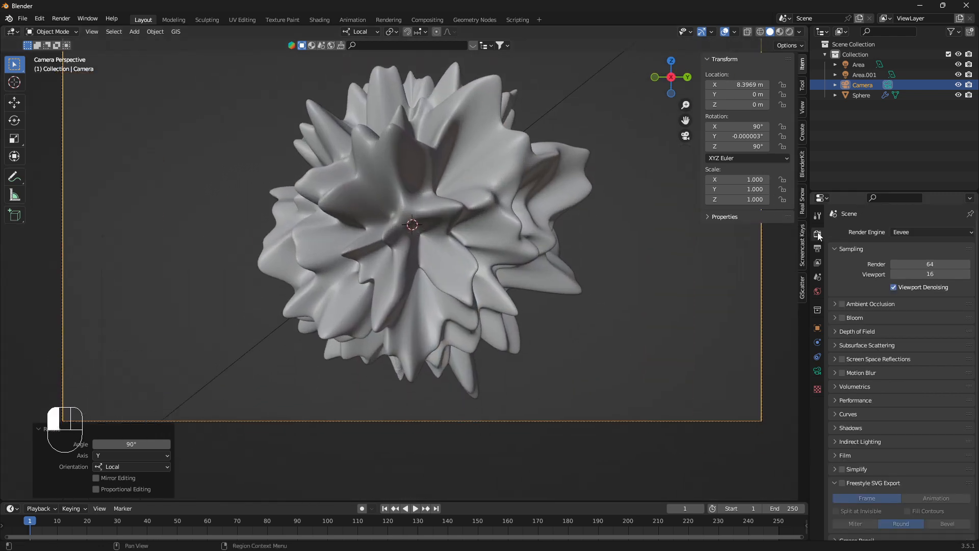
pyautogui.click(948, 231)
pyautogui.click(931, 269)
pyautogui.click(942, 258)
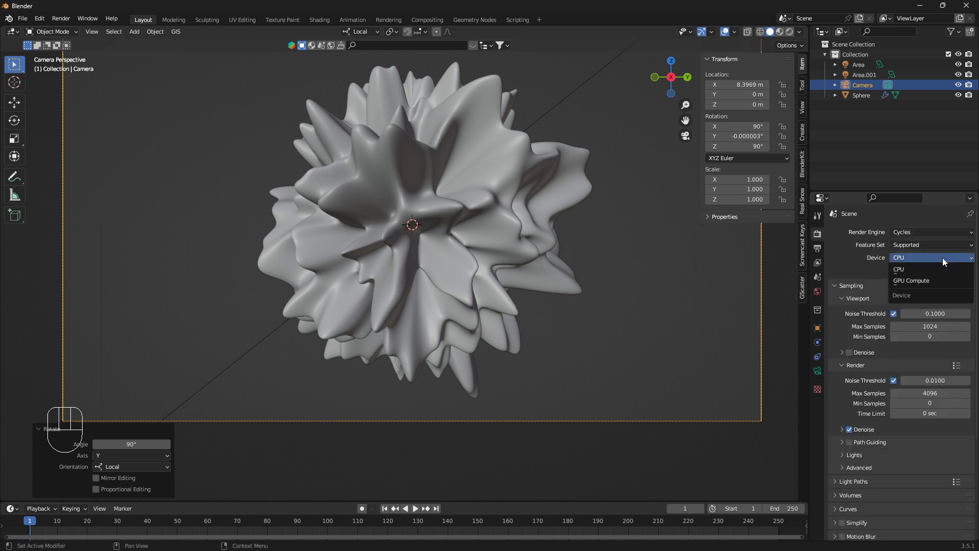
pyautogui.click(928, 280)
# - Set the world background color to black with a value of 0
pyautogui.click(817, 293)
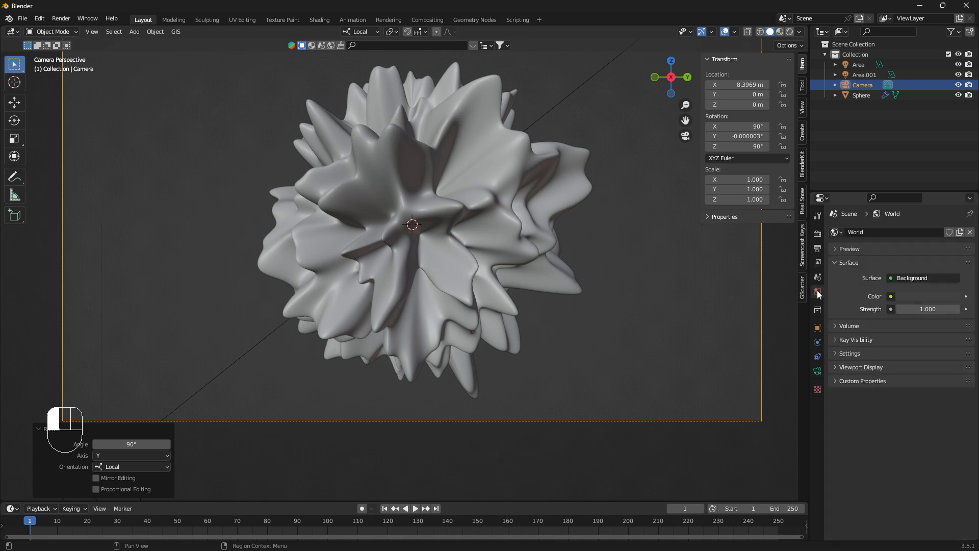
pyautogui.click(929, 296)
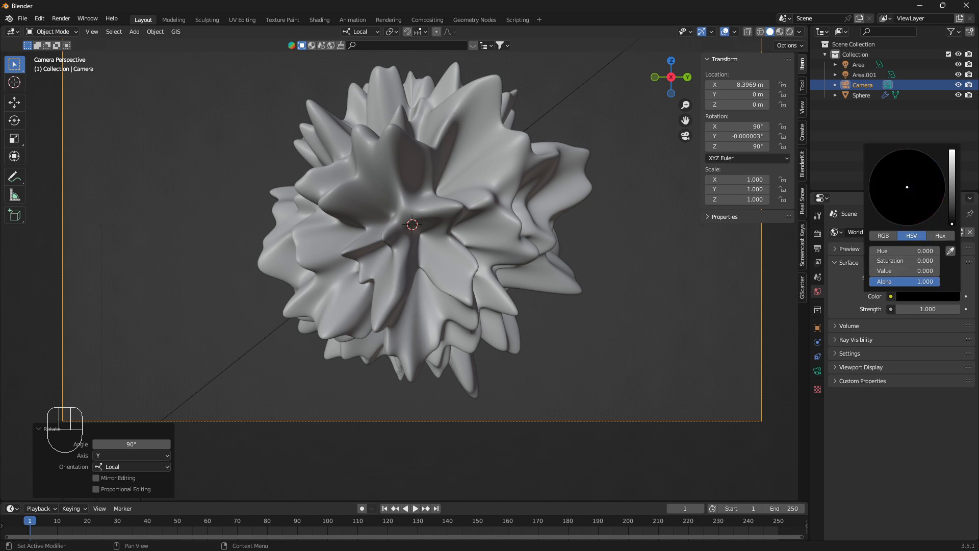
# - Enlarge the timeline area and turn it into a Shader Editor
pyautogui.moveTo(549, 503); pyautogui.dragTo(561, 382)
pyautogui.click(12, 389)
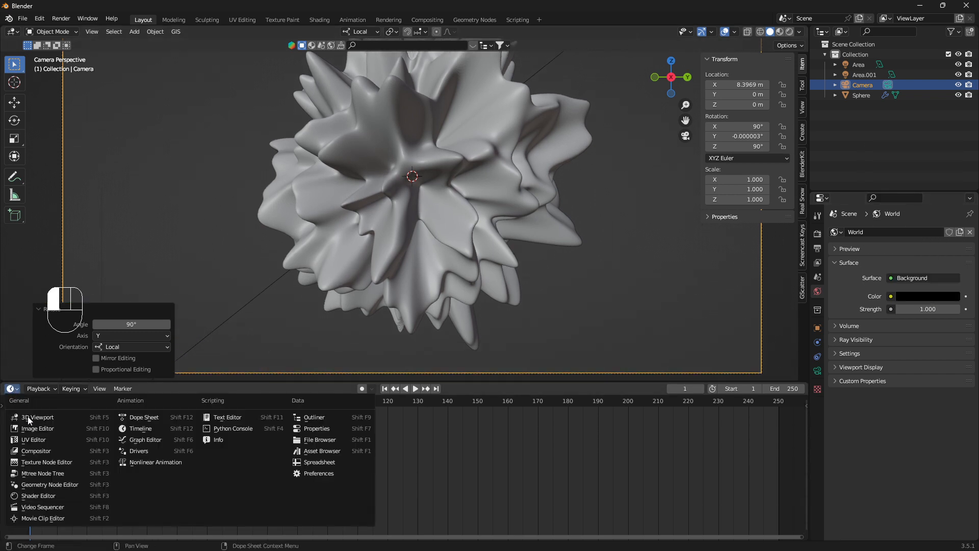
pyautogui.click(51, 496)
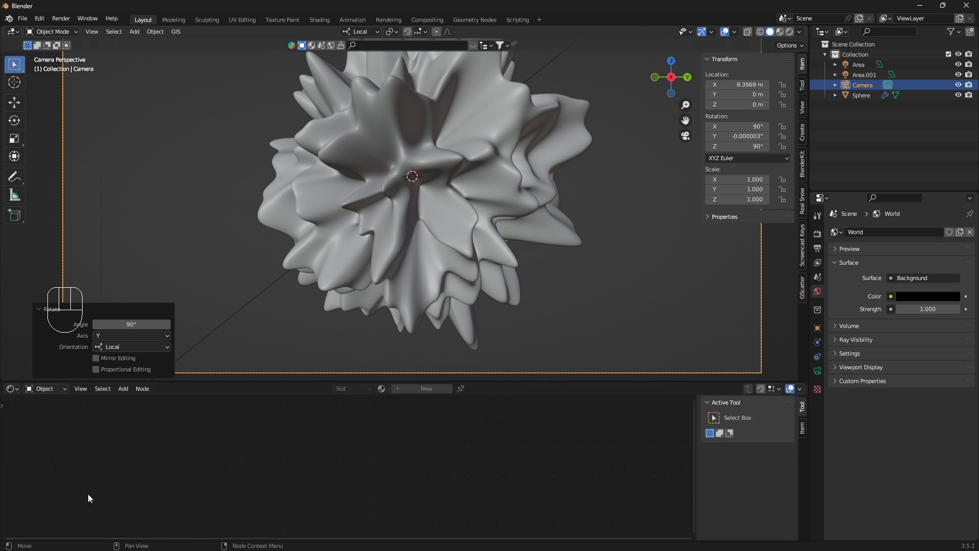
# - Create a new material for the sphere and bring its shader nodes into view
pyautogui.click(440, 211)
pyautogui.click(433, 390)
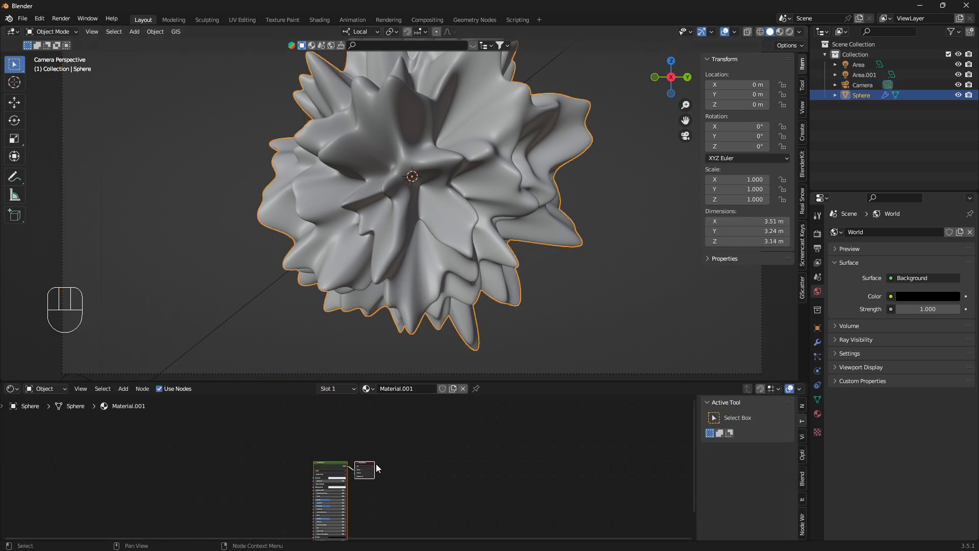
pyautogui.scroll(5, 376, 465)
pyautogui.moveTo(381, 466)
pyautogui.keyDown('shift'); pyautogui.mouseDown(button='middle')
pyautogui.moveTo(462, 430)
pyautogui.moveTo(497, 428)
pyautogui.mouseUp(button='middle'); pyautogui.keyUp('shift')
# - Show the camera view in rendered shading with the viewport overlays hidden
pyautogui.click(789, 32)
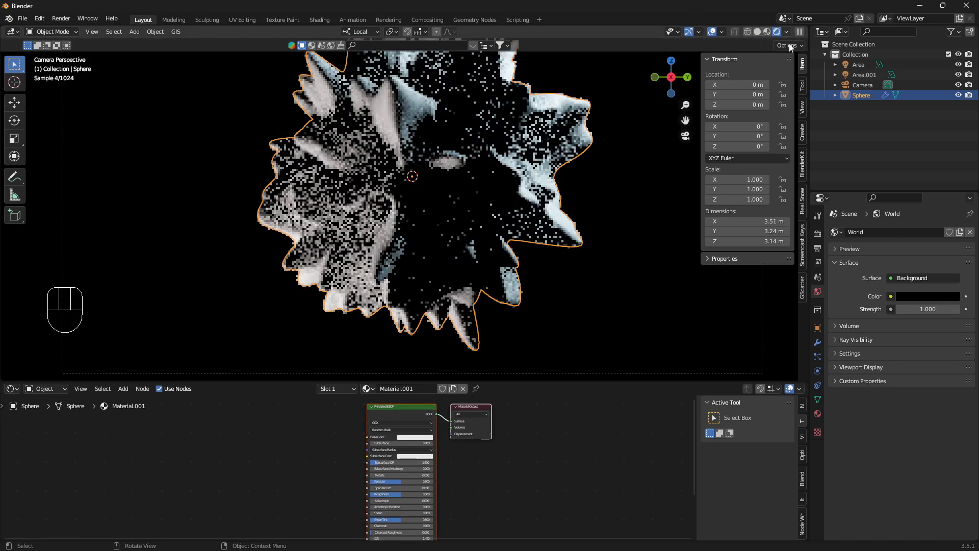
pyautogui.scroll(-2, 576, 193)
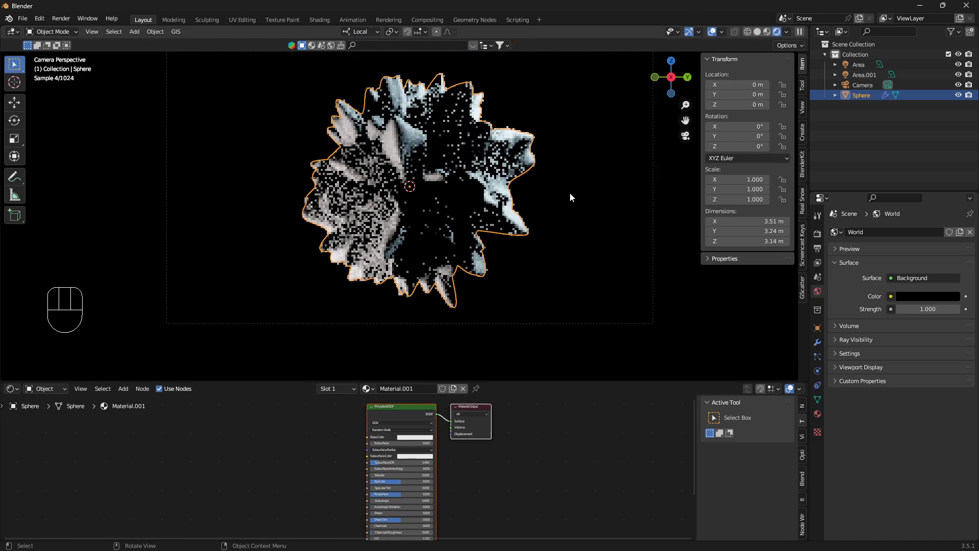
pyautogui.keyDown('shift'); pyautogui.moveTo(570, 196); pyautogui.dragTo(579, 173, button='middle'); pyautogui.keyUp('shift')
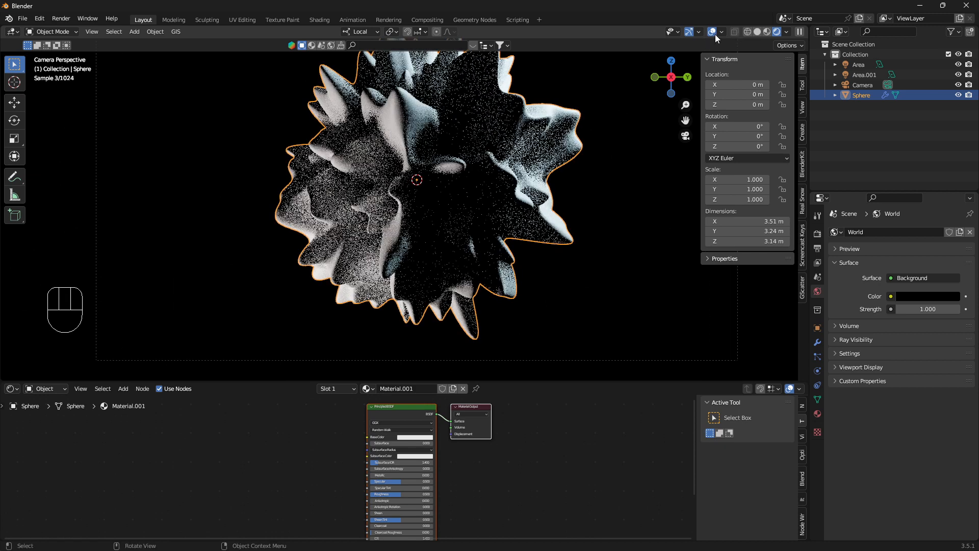
pyautogui.click(714, 33)
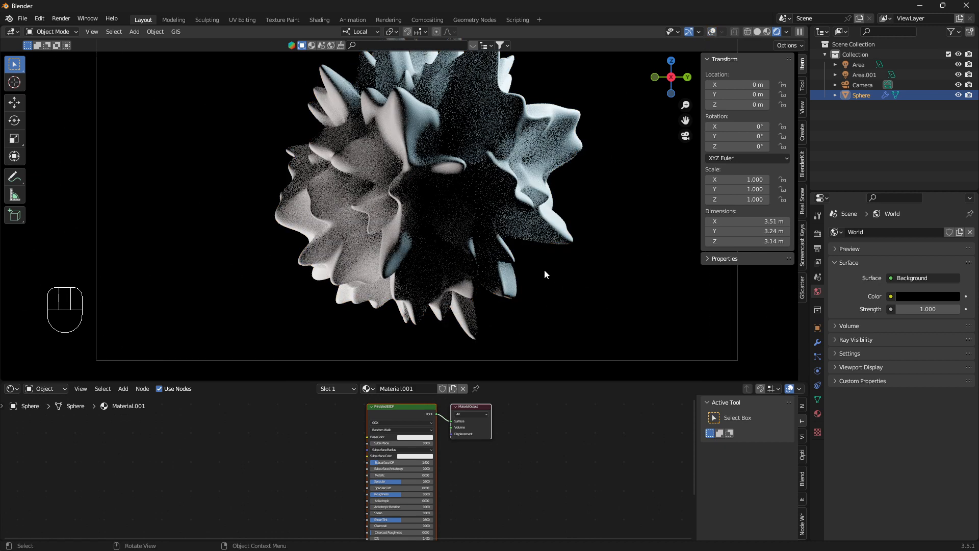
# - Set the Subsurface value of the sphere's Principled BSDF to 1.000
pyautogui.scroll(2, 484, 467)
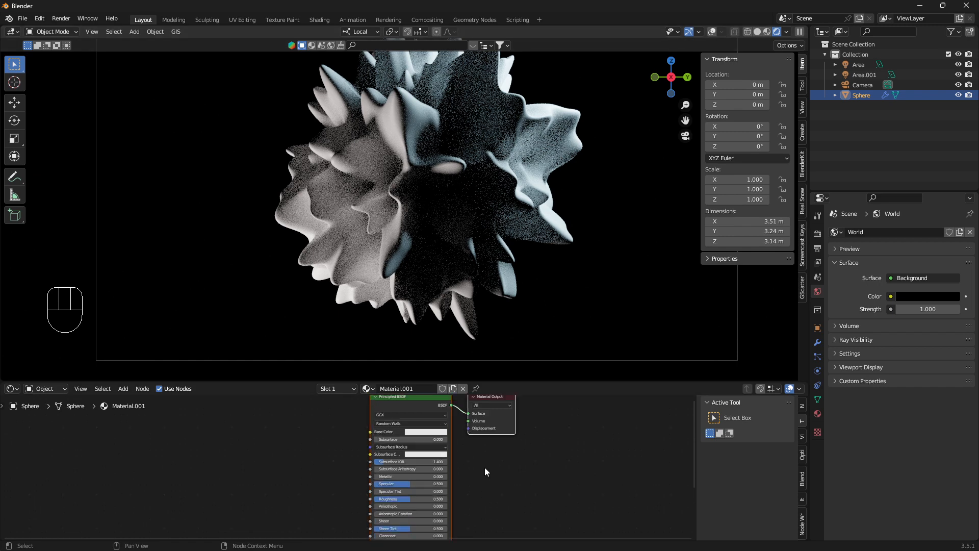
pyautogui.keyDown('ctrl'); pyautogui.scroll(2, 478, 467); pyautogui.keyUp('ctrl')
pyautogui.scroll(2, 477, 466)
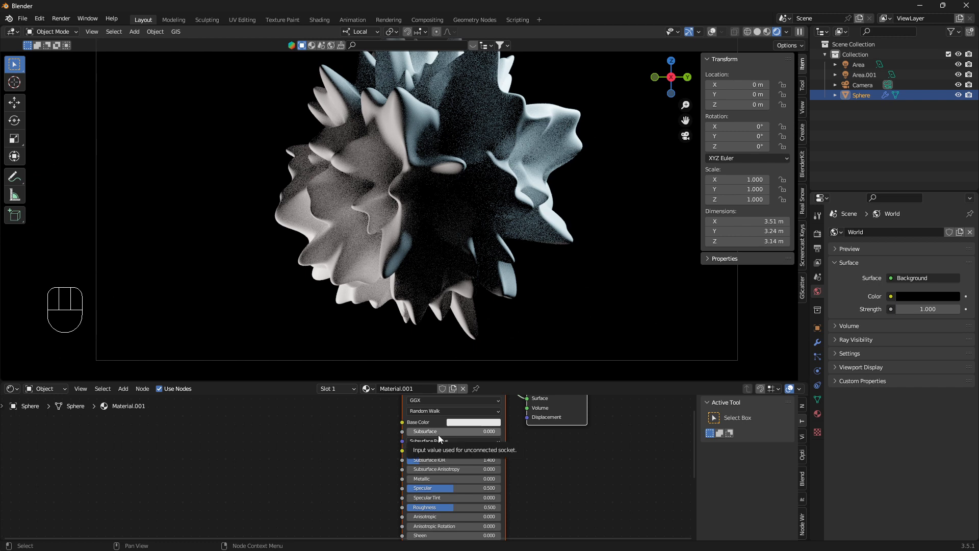
pyautogui.scroll(2, 485, 458)
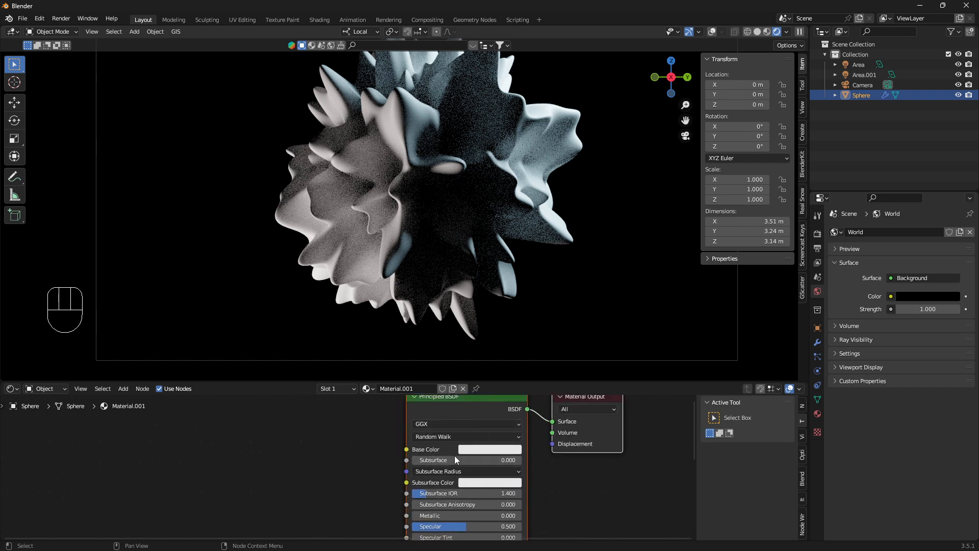
pyautogui.moveTo(438, 460); pyautogui.dragTo(521, 453)
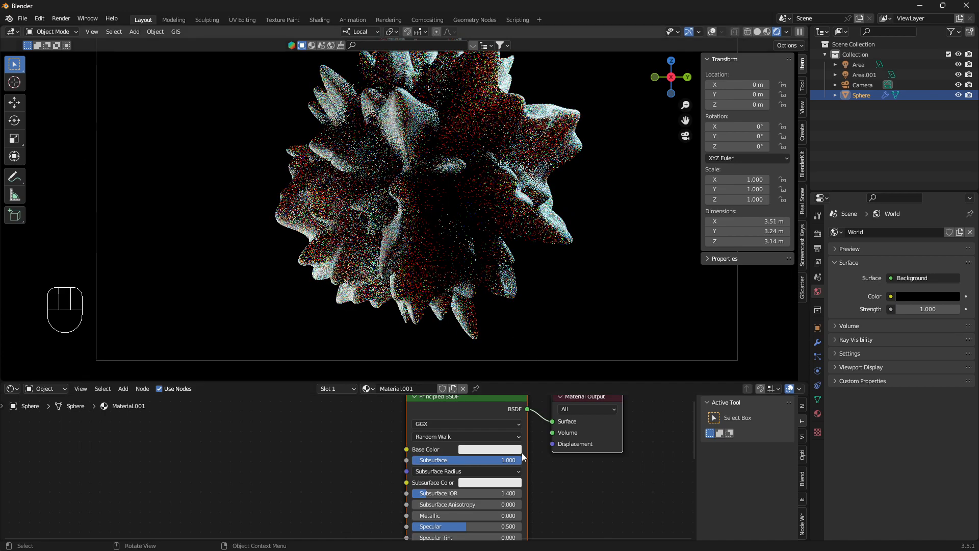
pyautogui.keyDown('shift'); pyautogui.moveTo(502, 265); pyautogui.dragTo(505, 284, button='middle'); pyautogui.keyUp('shift')
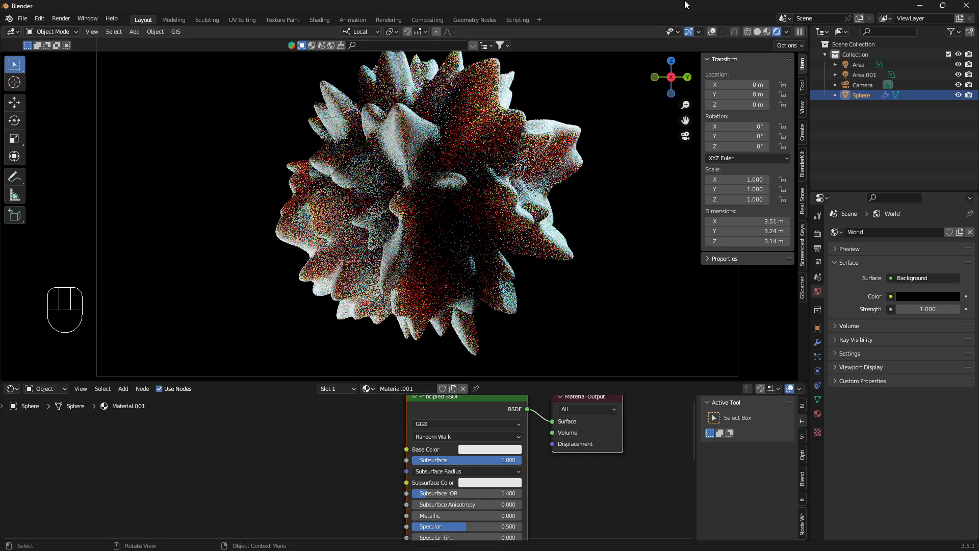
# - Return to solid shading with overlays shown and apply the sphere's SimpleDeform, Displace and Subdivision modifiers
pyautogui.click(758, 33)
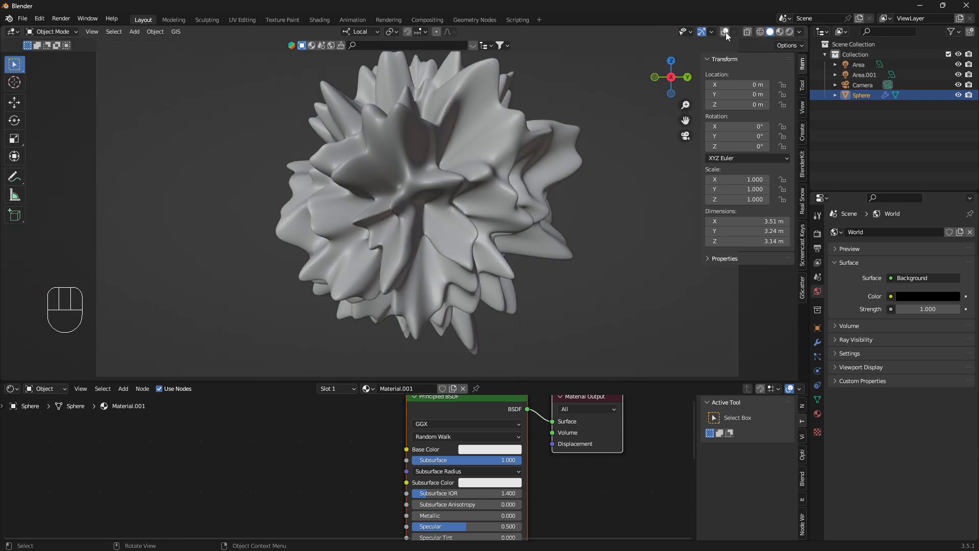
pyautogui.click(818, 342)
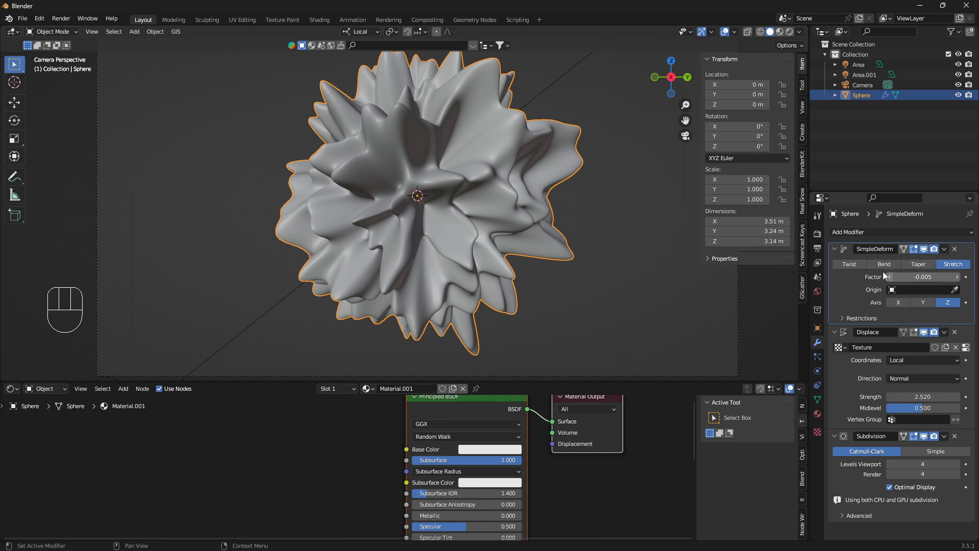
pyautogui.click(944, 250)
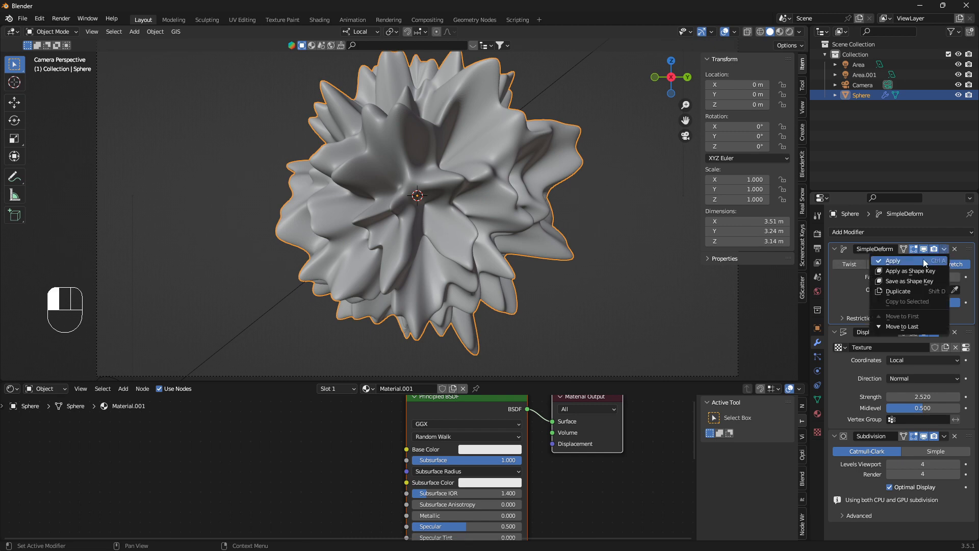
pyautogui.click(923, 259)
pyautogui.click(945, 250)
pyautogui.click(922, 258)
pyautogui.click(942, 250)
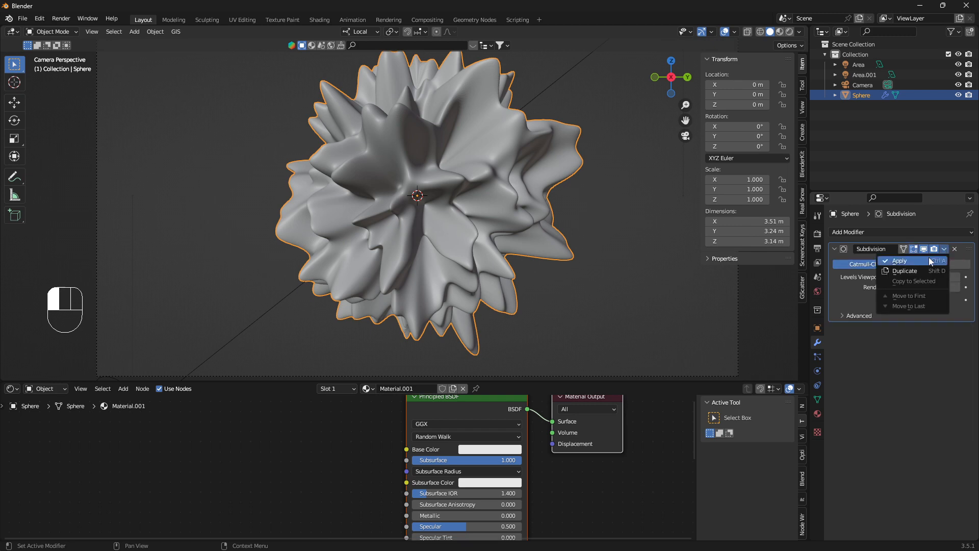
pyautogui.click(927, 258)
# - In Edit Mode, pull the left spike's tip vertex outward about 1.04 m along negative Y using smooth proportional editing with a 1 m size
pyautogui.press('Tab')
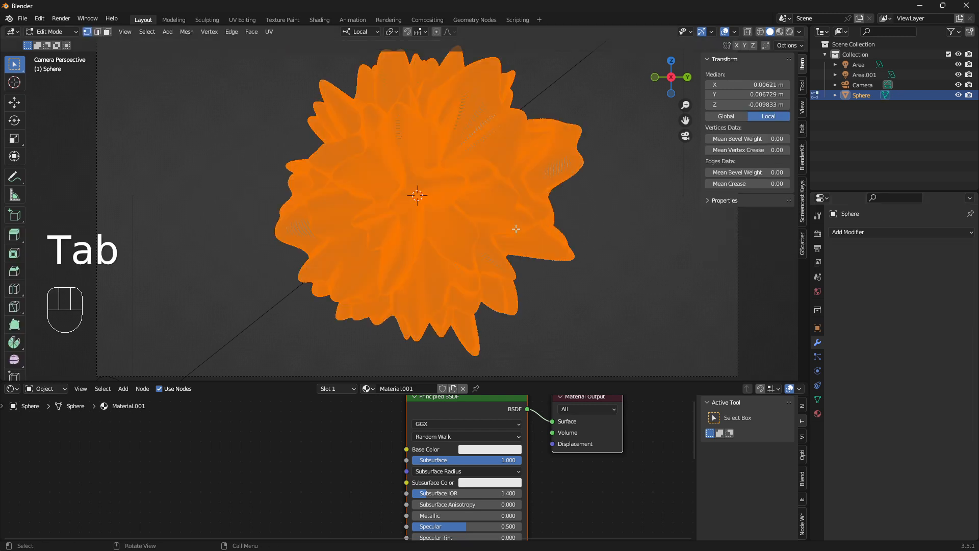
pyautogui.click(280, 233)
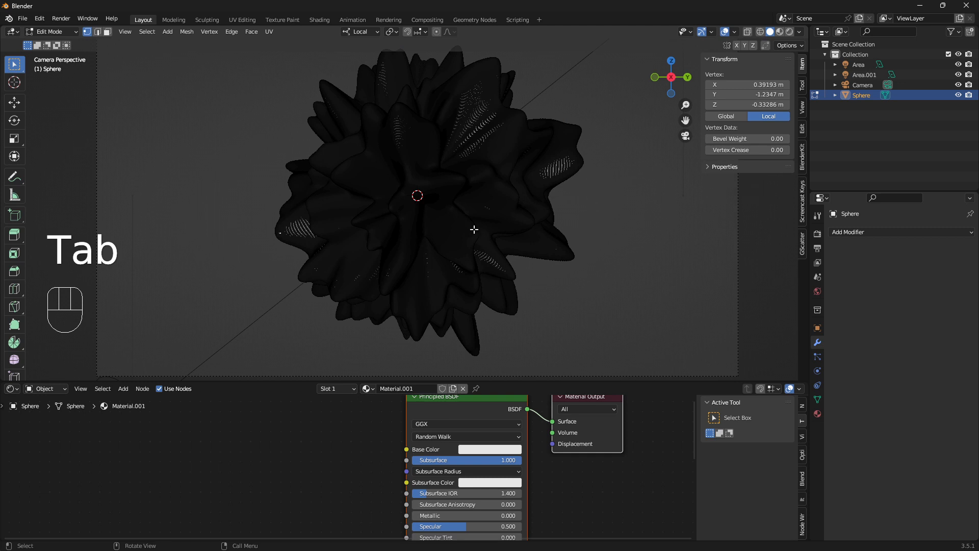
pyautogui.press('o')
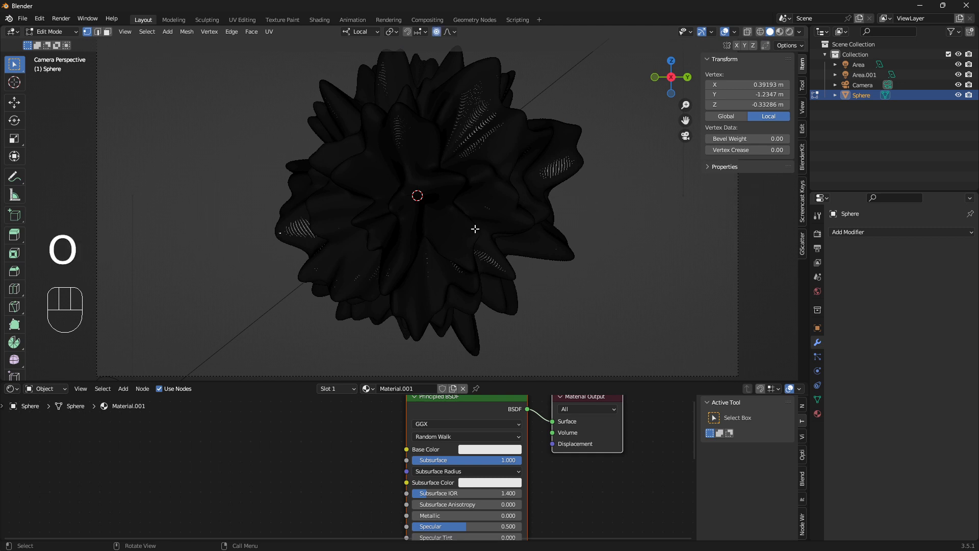
pyautogui.press('g')
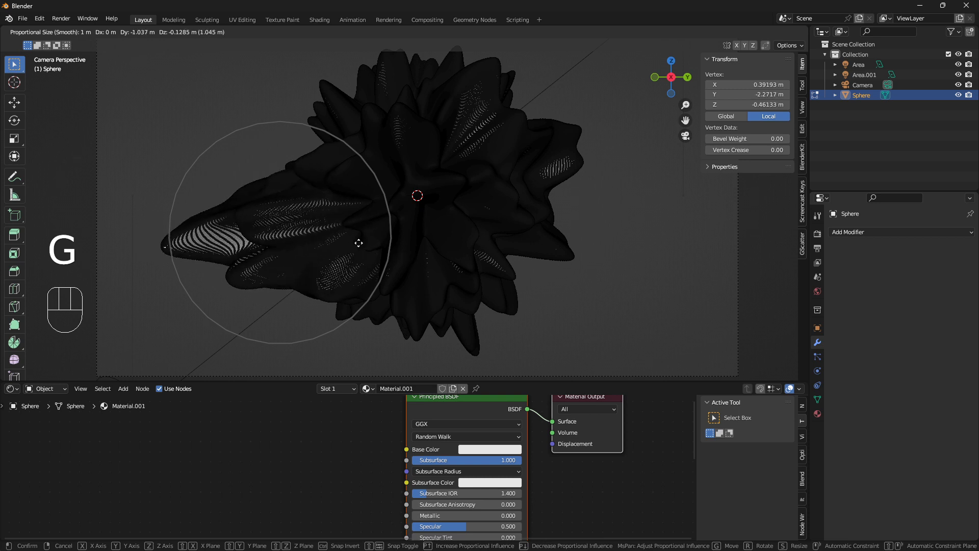
pyautogui.click(359, 243)
# - Pull the right spike's tip vertex outward about 0.77 m along Y and 0.05 m down with proportional editing
pyautogui.click(574, 163)
pyautogui.press('g')
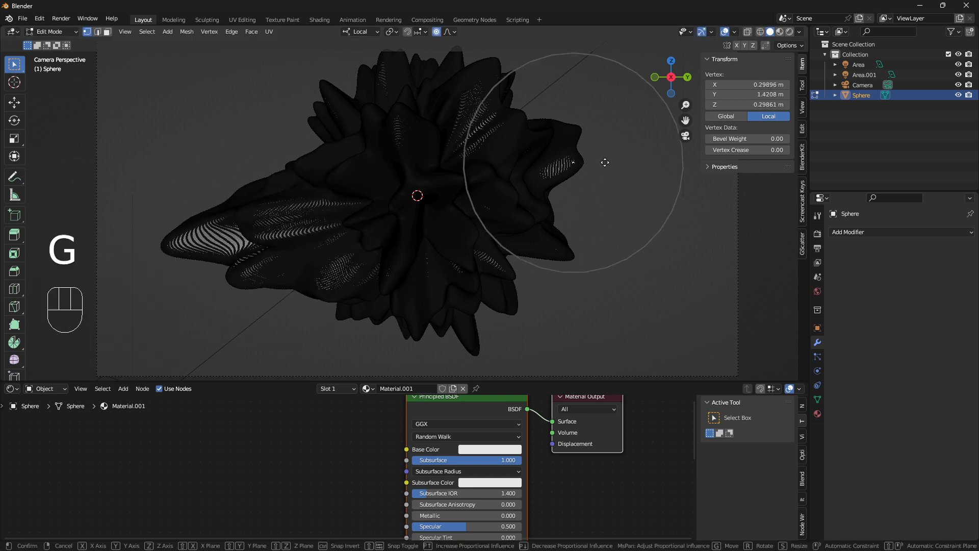
pyautogui.click(661, 165)
# - Pull the upper-left spike's tip about 0.43 m along negative Y and 0.09 m up, return to Object Mode and deselect everything
pyautogui.click(324, 88)
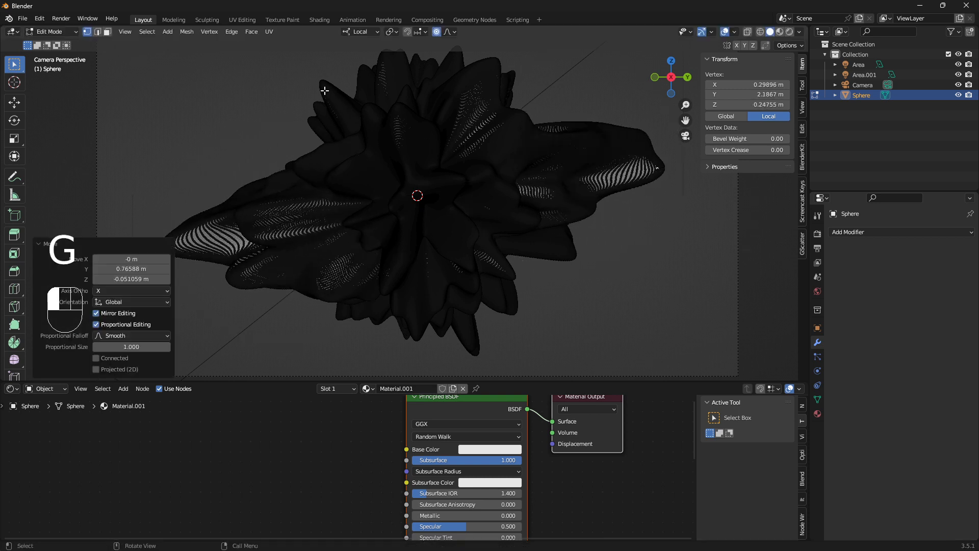
pyautogui.press('g')
pyautogui.click(278, 82)
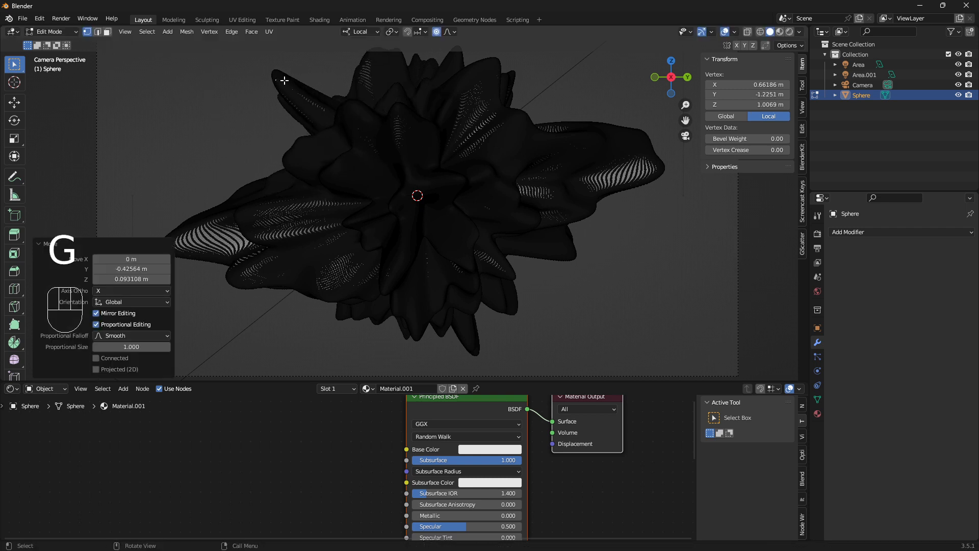
pyautogui.press('Tab')
pyautogui.hotkey('alt', 'a')
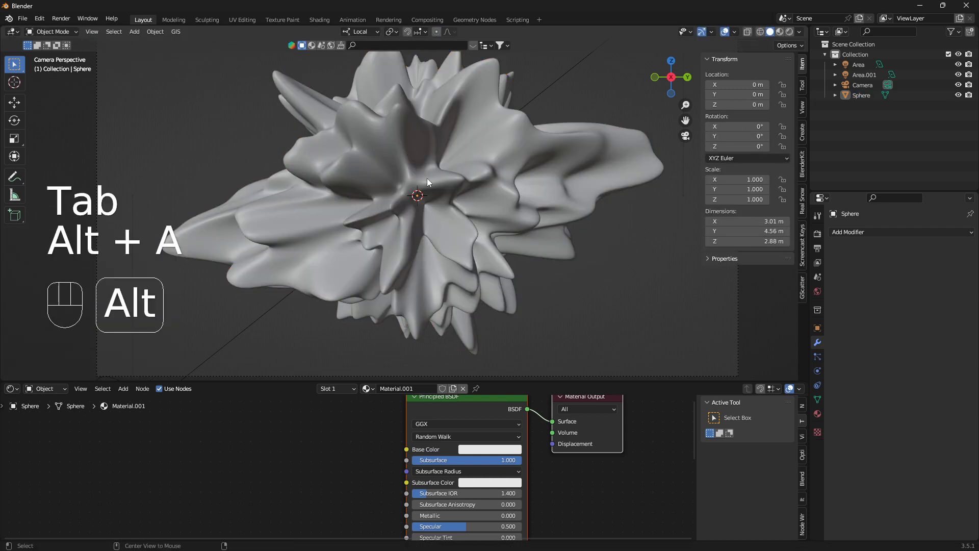
pyautogui.scroll(-1, 439, 194)
pyautogui.keyDown('shift'); pyautogui.moveTo(464, 201); pyautogui.dragTo(475, 237, button='middle'); pyautogui.keyUp('shift')
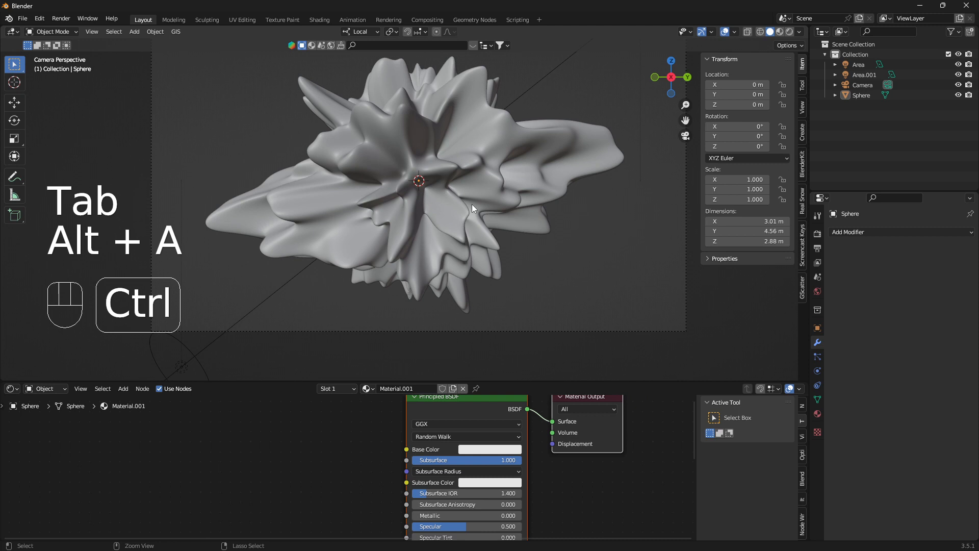
pyautogui.scroll(1, 477, 196)
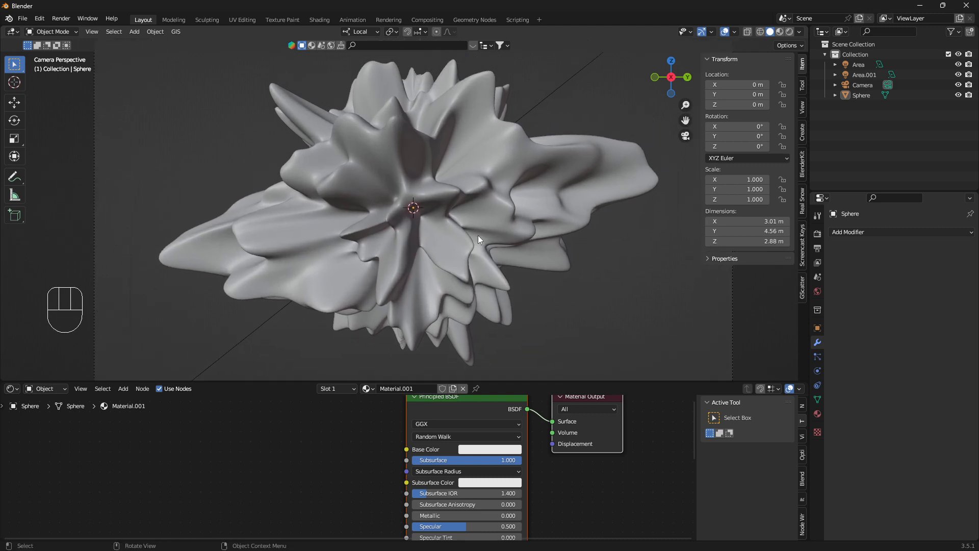